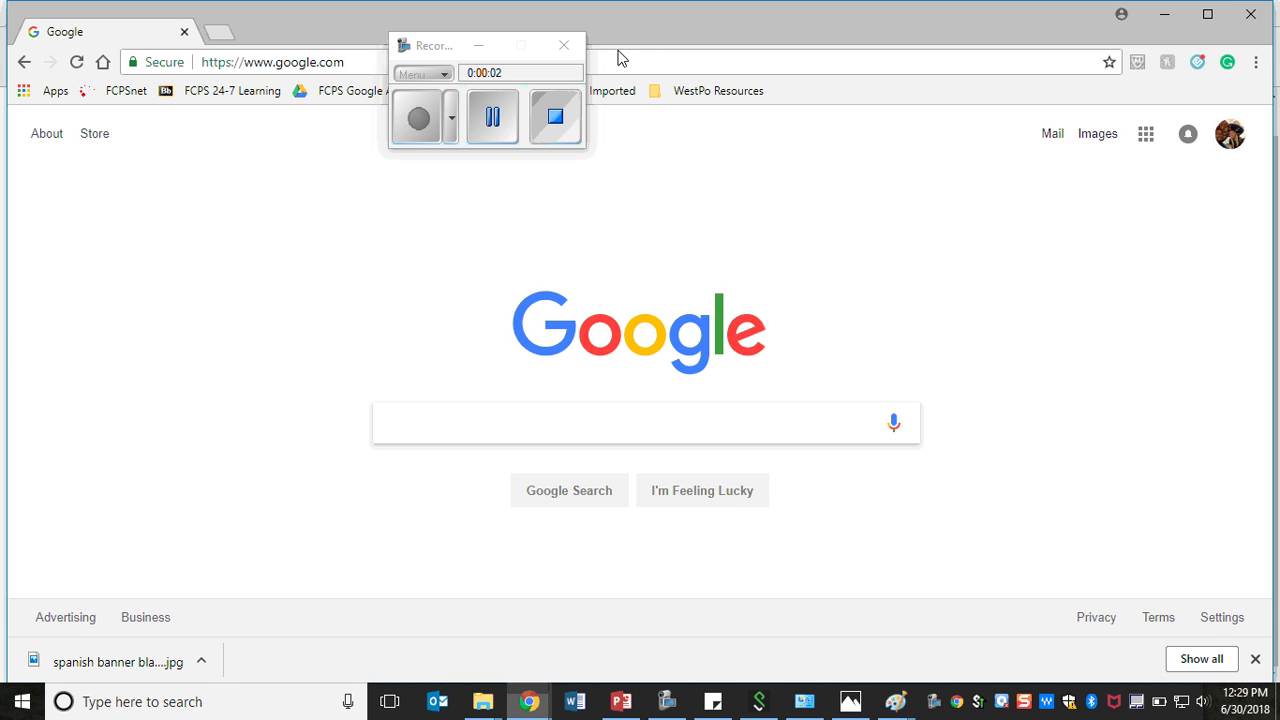
- Sign in to the FCPS 24-7 Learning site with the student username and password
{"action": "left_click", "coordinate": [259, 100]}
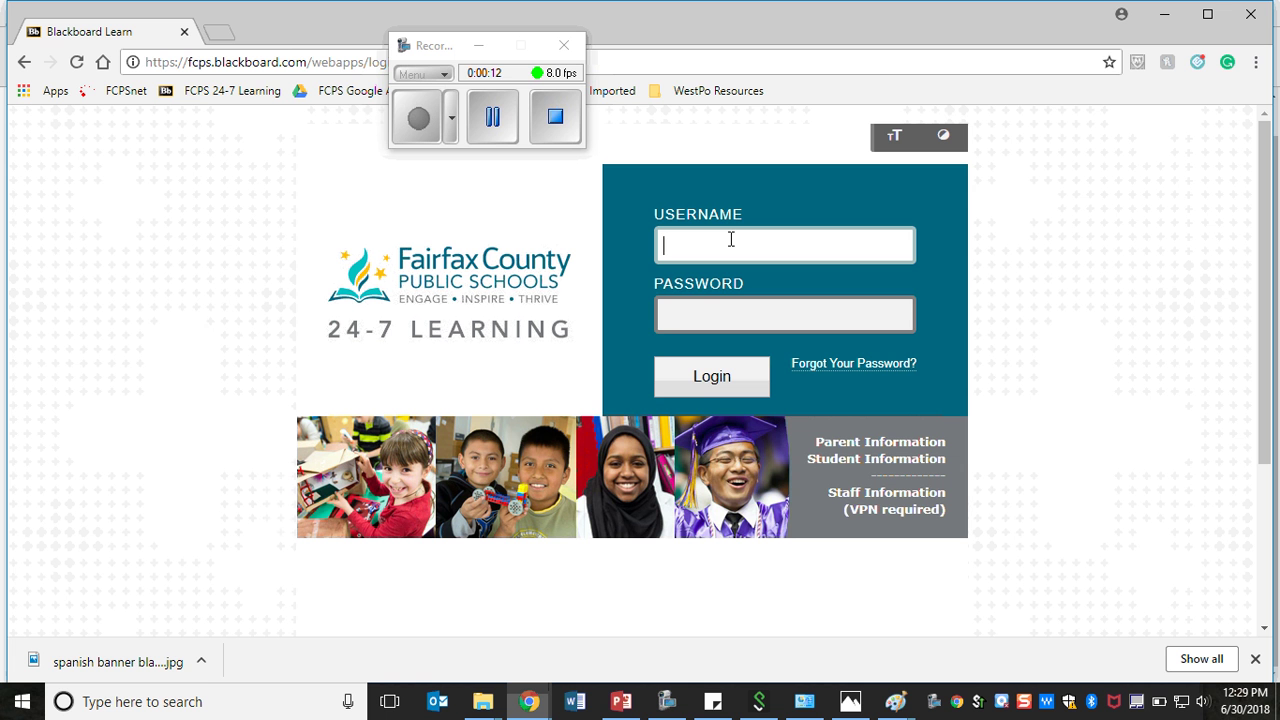
{"action": "key", "text": "Tab"}
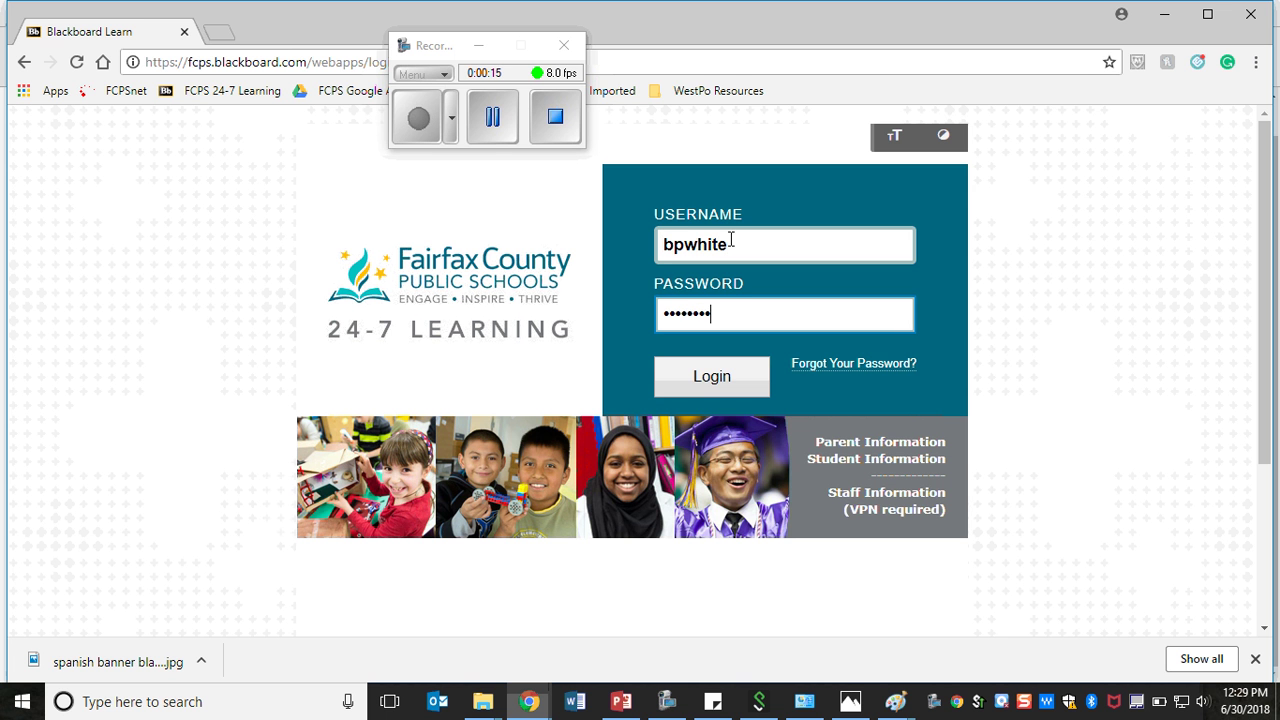
{"action": "key", "text": "Return"}
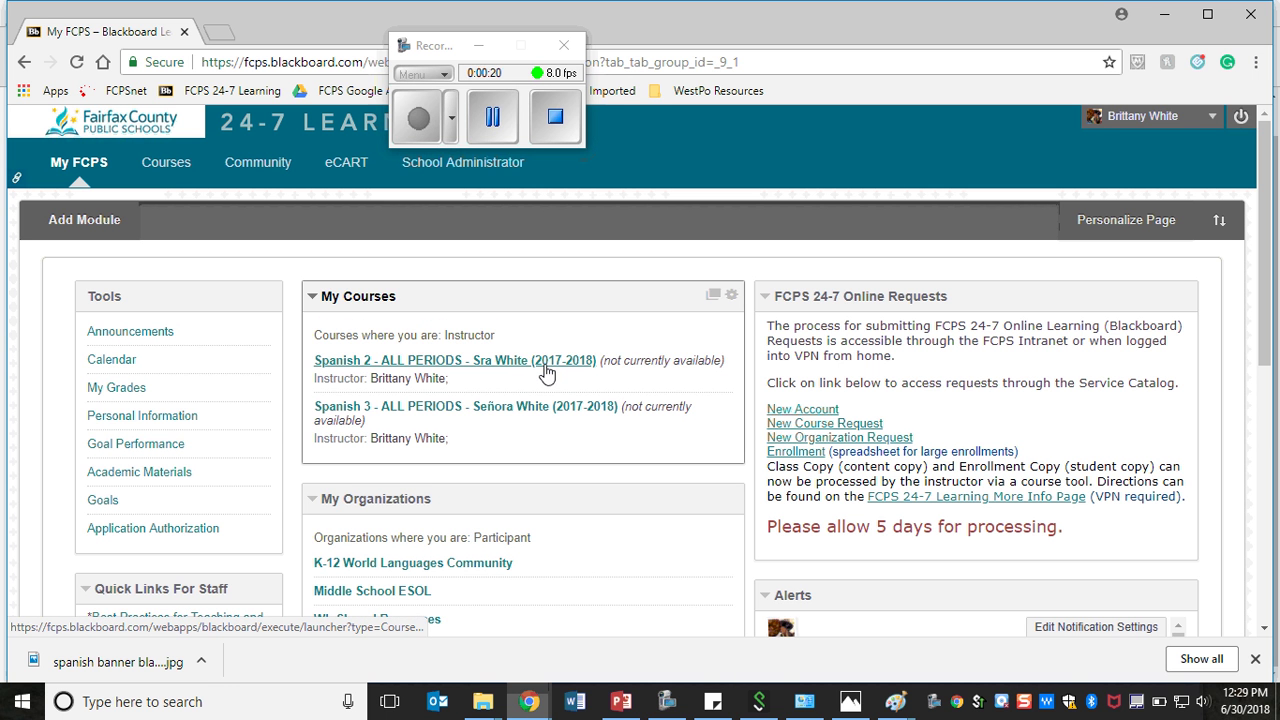
- Open the Spanish 2 course and go to its External Websites page
{"action": "left_click", "coordinate": [546, 372]}
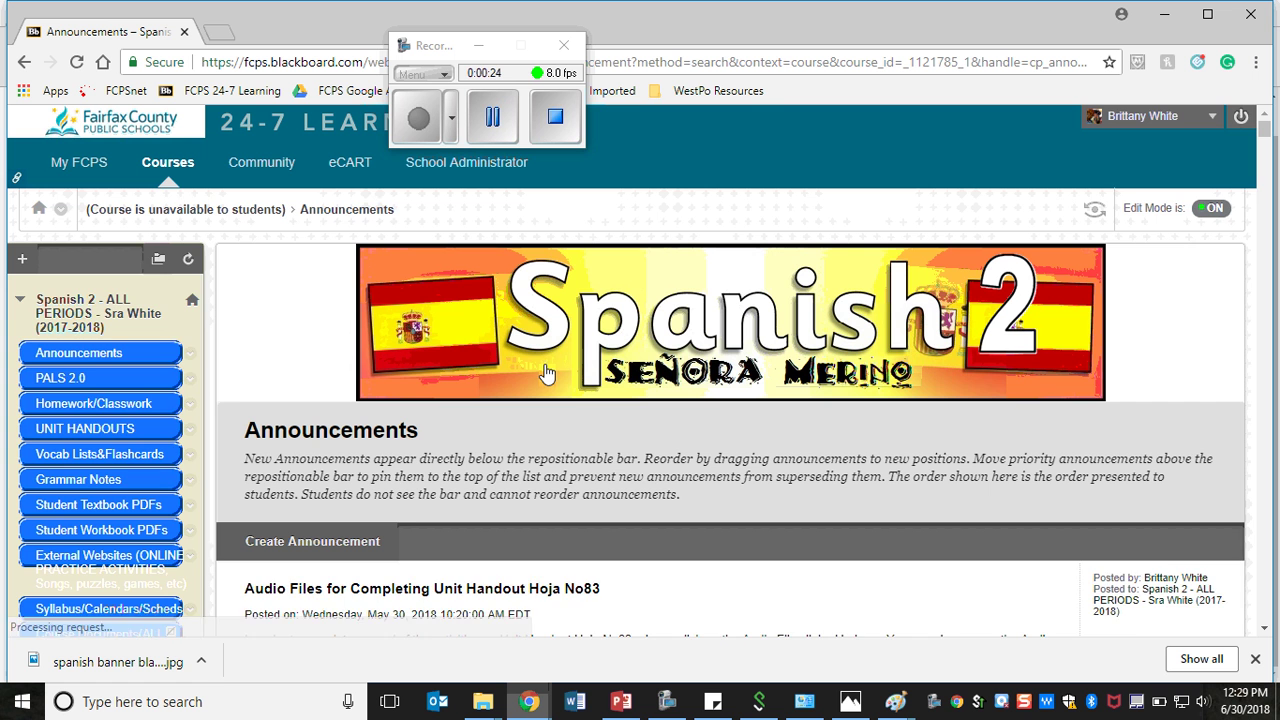
{"action": "left_click", "coordinate": [22, 258]}
{"action": "scroll", "coordinate": [480, 270], "scroll_direction": "down", "scroll_amount": 3}
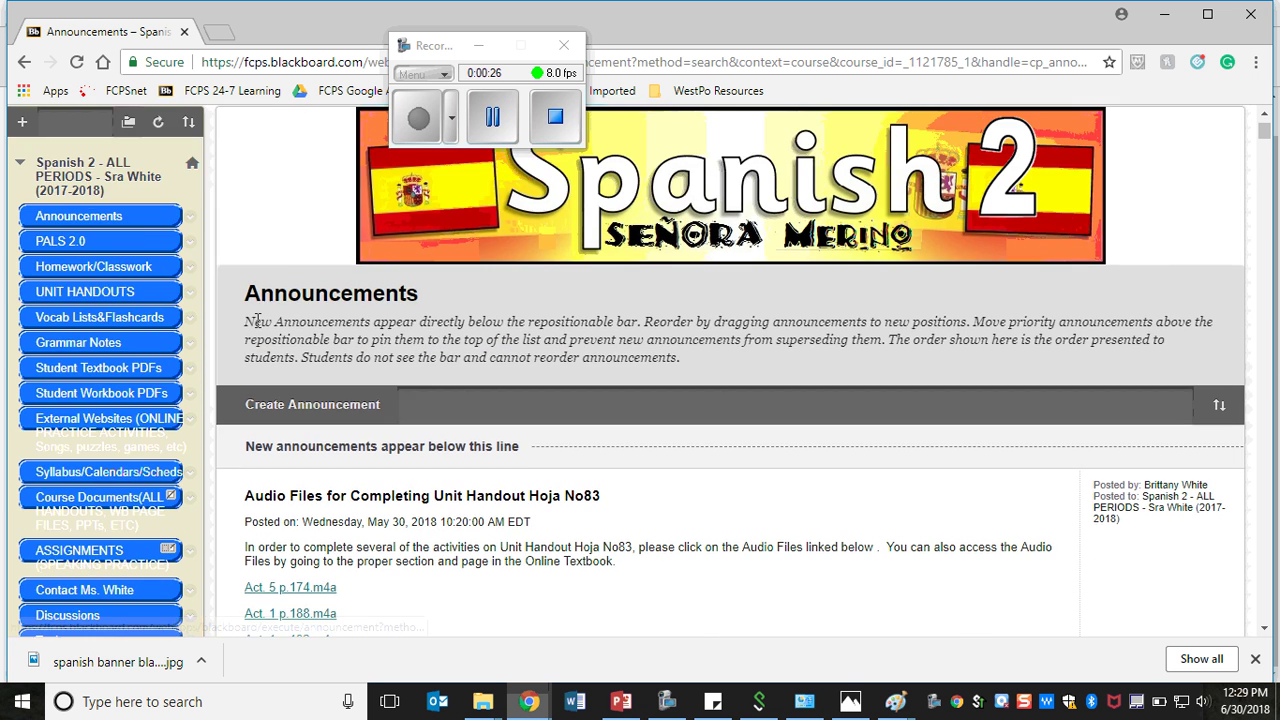
{"action": "scroll", "coordinate": [775, 208], "scroll_direction": "up", "scroll_amount": 3}
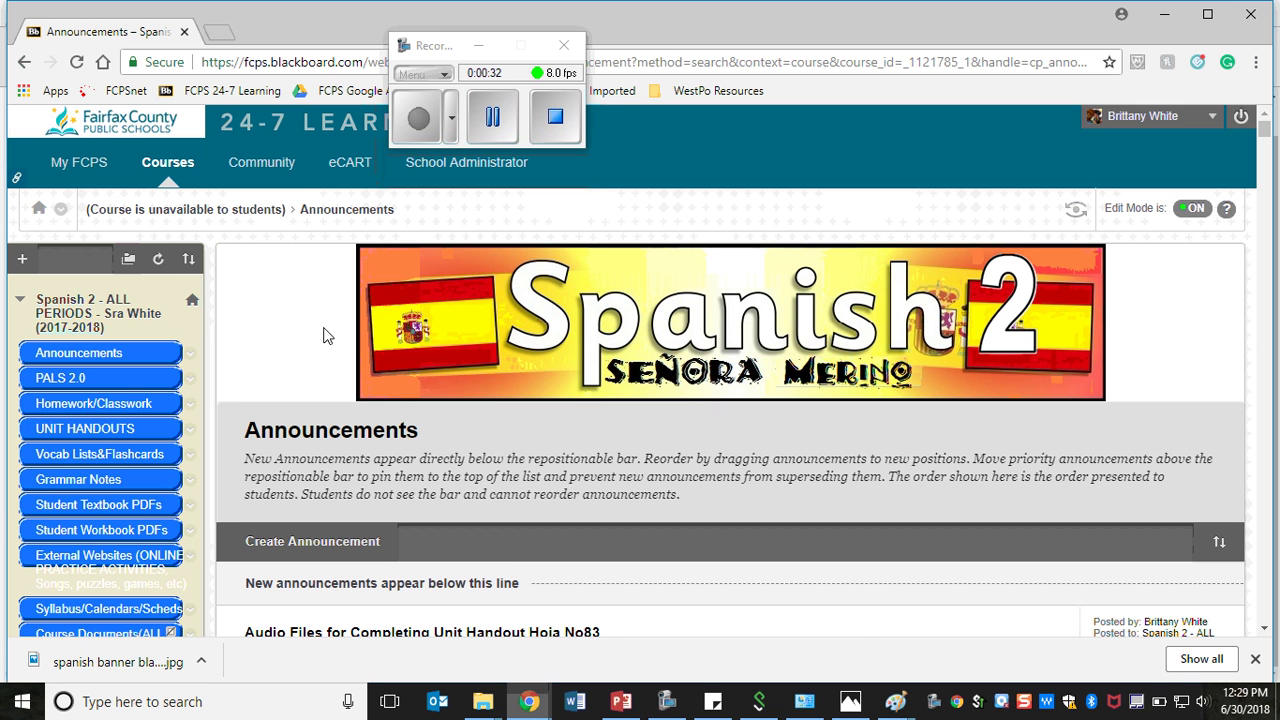
{"action": "scroll", "coordinate": [103, 451], "scroll_direction": "down", "scroll_amount": 1}
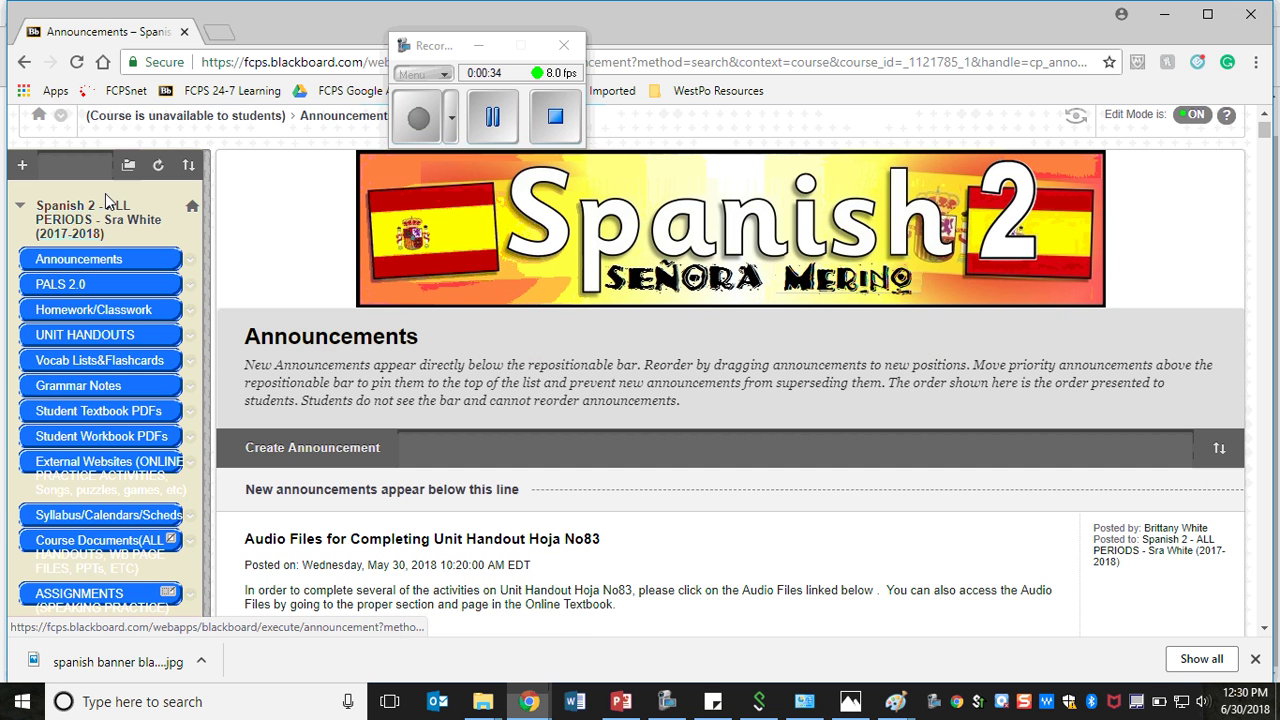
{"action": "left_click", "coordinate": [78, 468]}
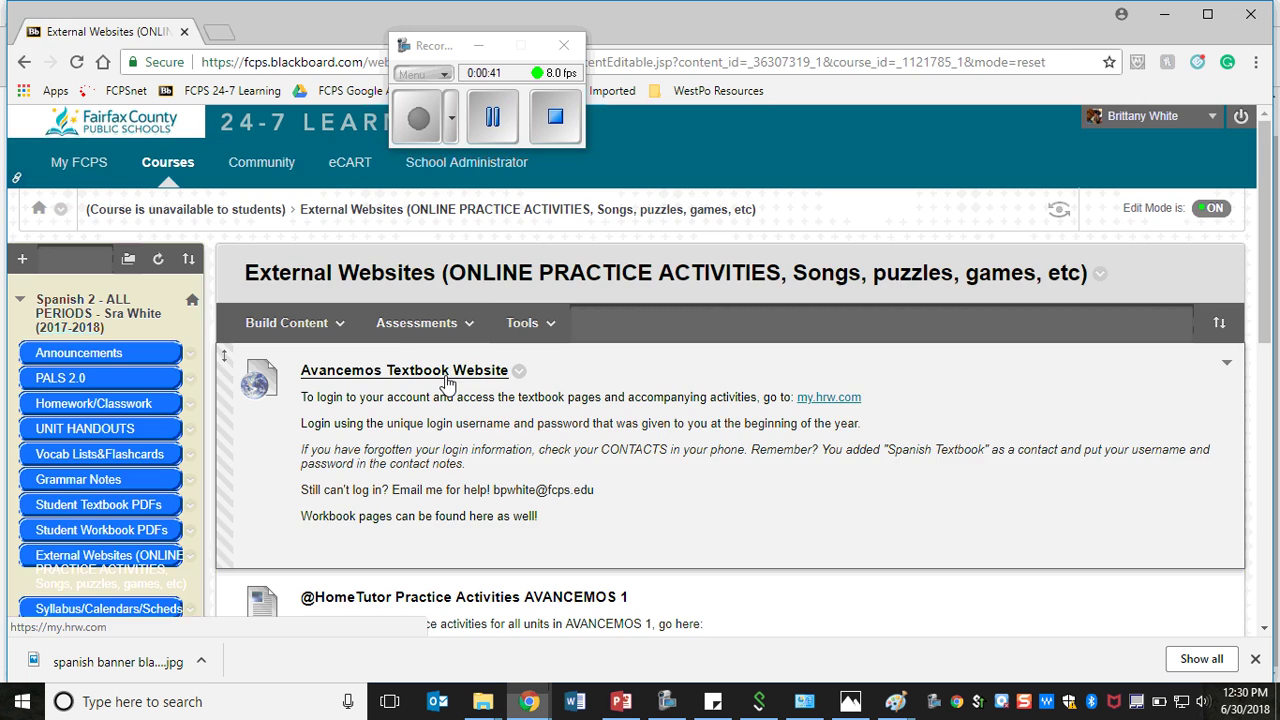
- Open the Avancemos Textbook Website and log in to Holt McDougal with the account credentials
{"action": "left_click", "coordinate": [447, 383]}
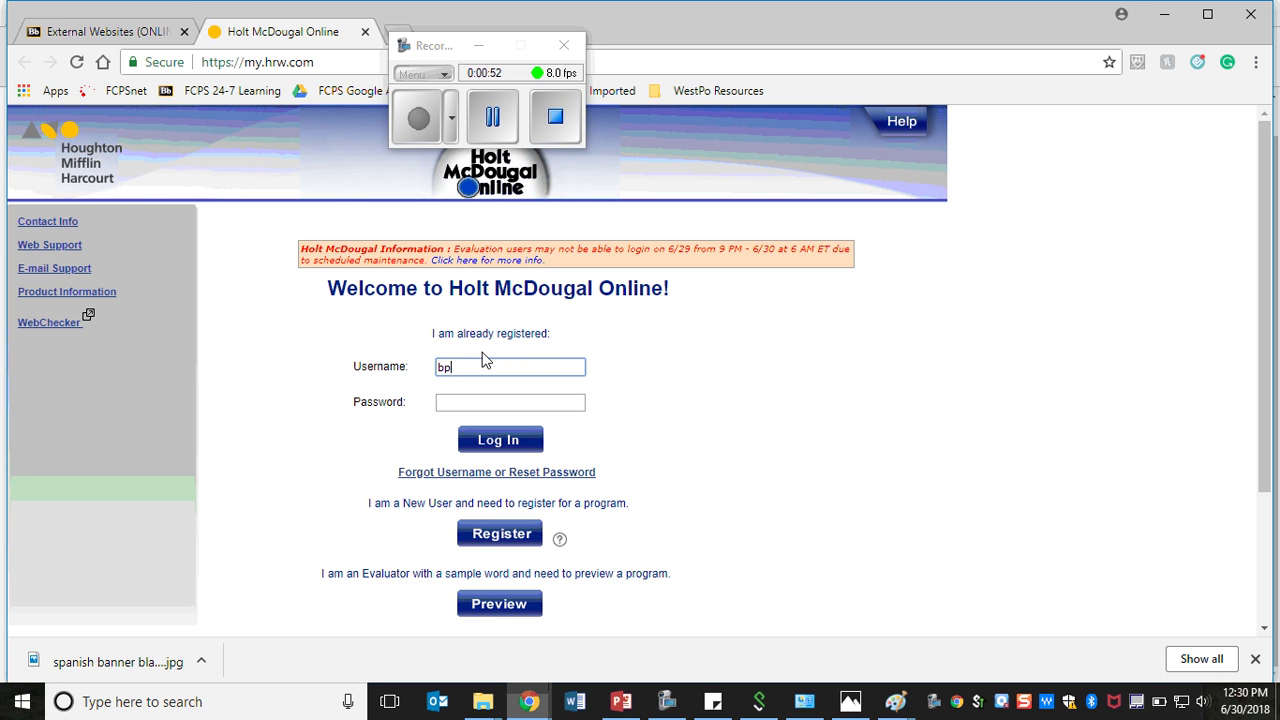
{"action": "key", "text": "Tab"}
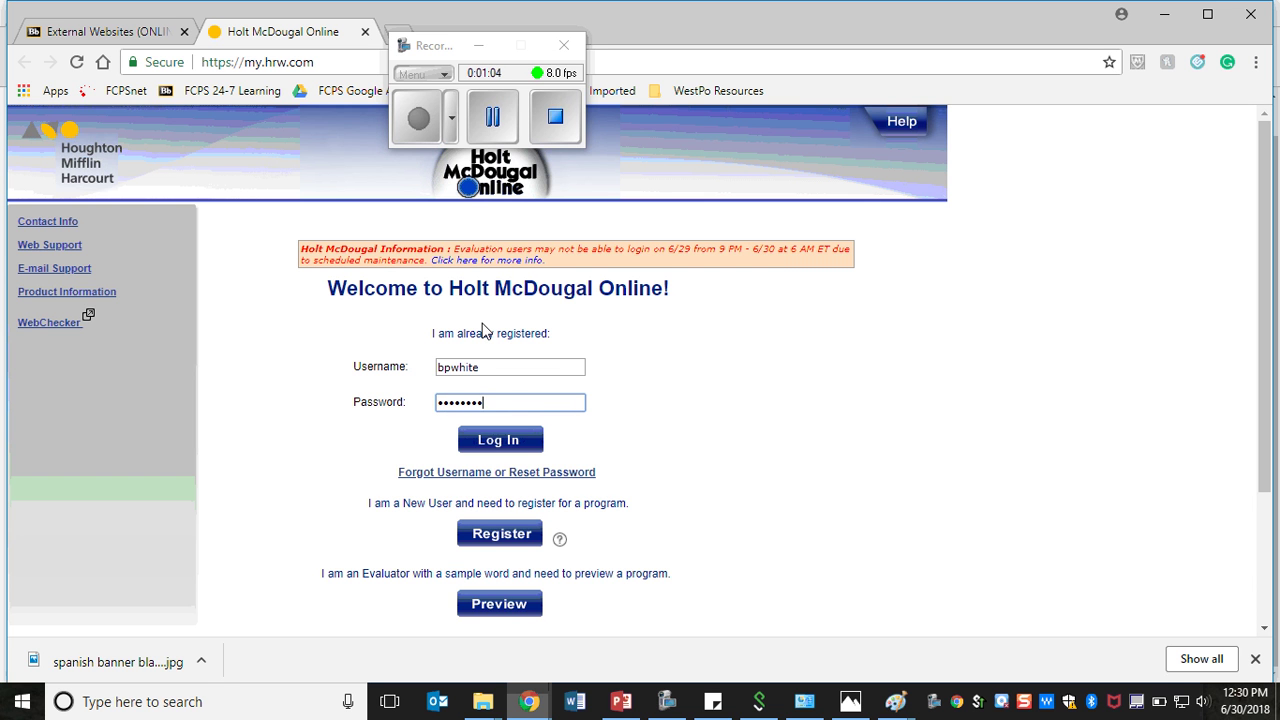
{"action": "key", "text": "Return"}
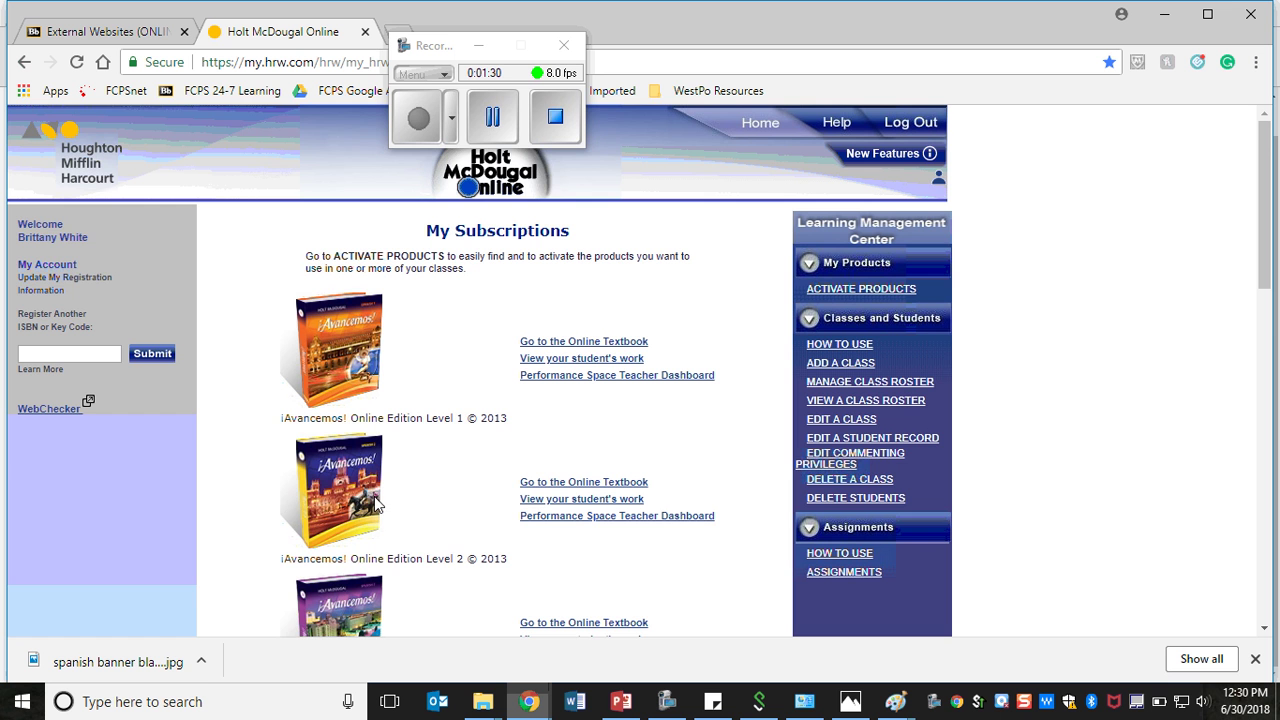
- Open the ¡Avancemos! Level 3 online textbook
{"action": "scroll", "coordinate": [455, 553], "scroll_direction": "down", "scroll_amount": 2}
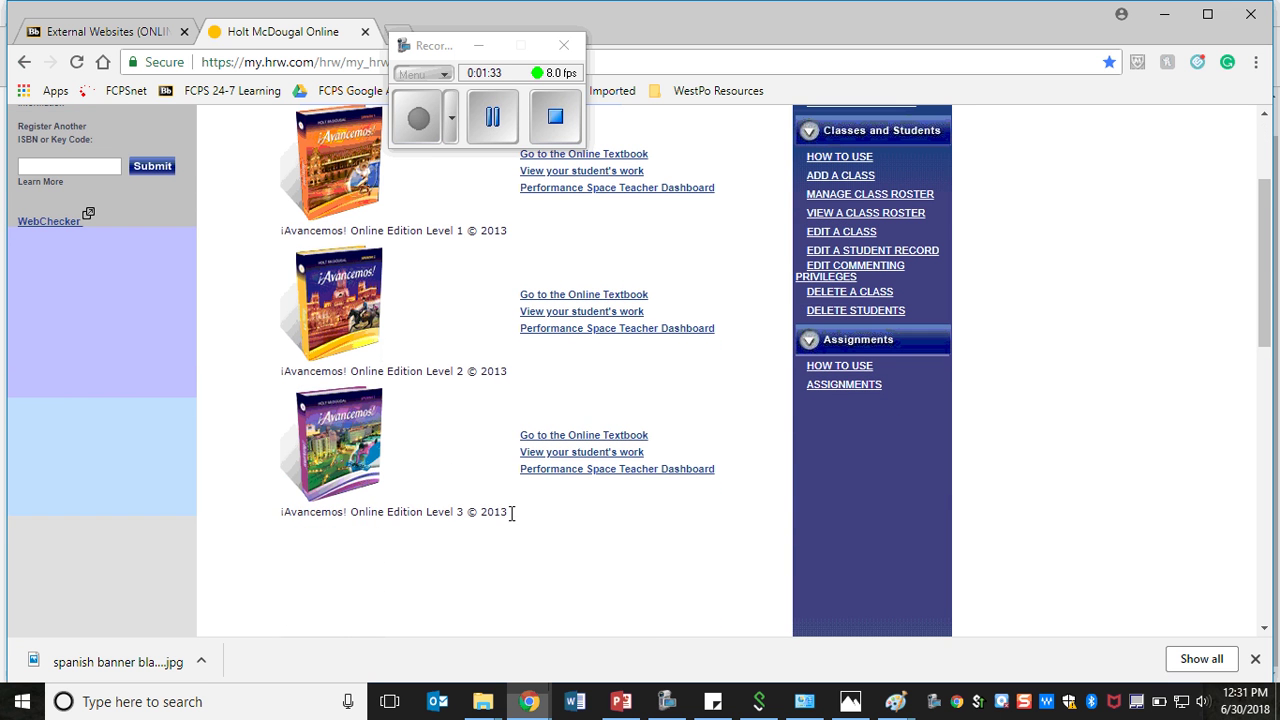
{"action": "left_click_drag", "start_coordinate": [511, 514], "coordinate": [299, 518]}
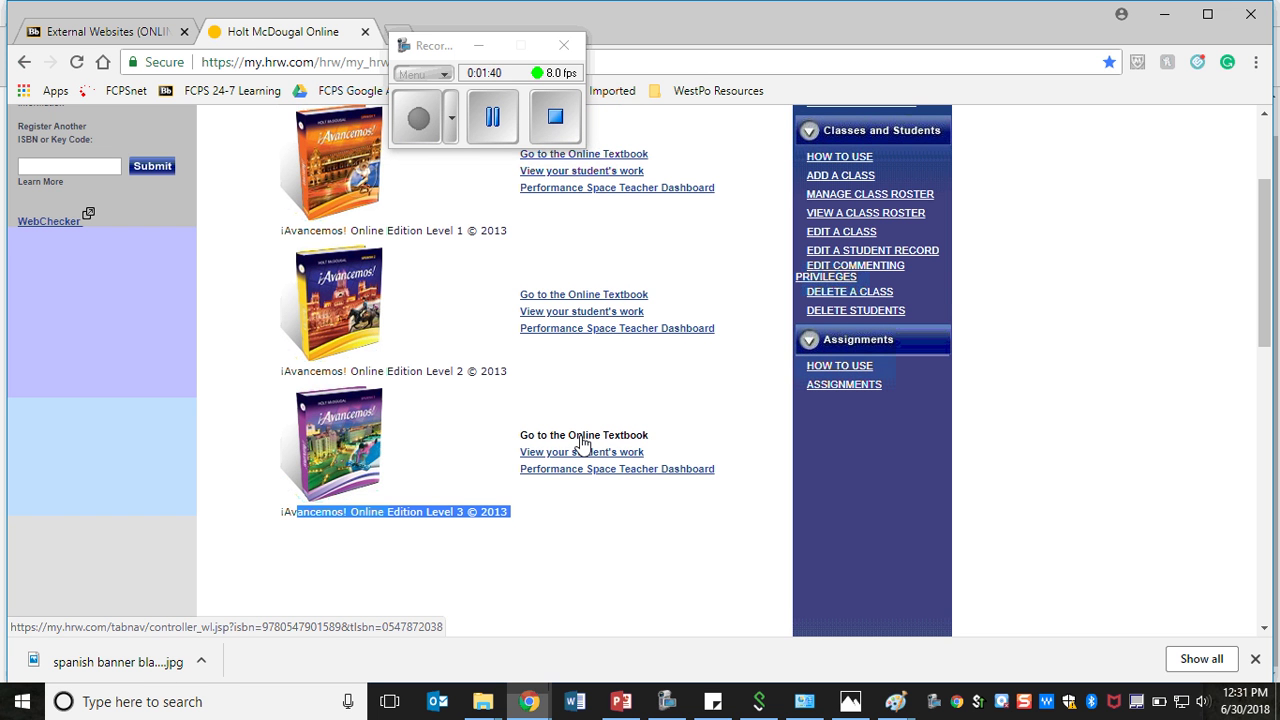
{"action": "left_click", "coordinate": [579, 437]}
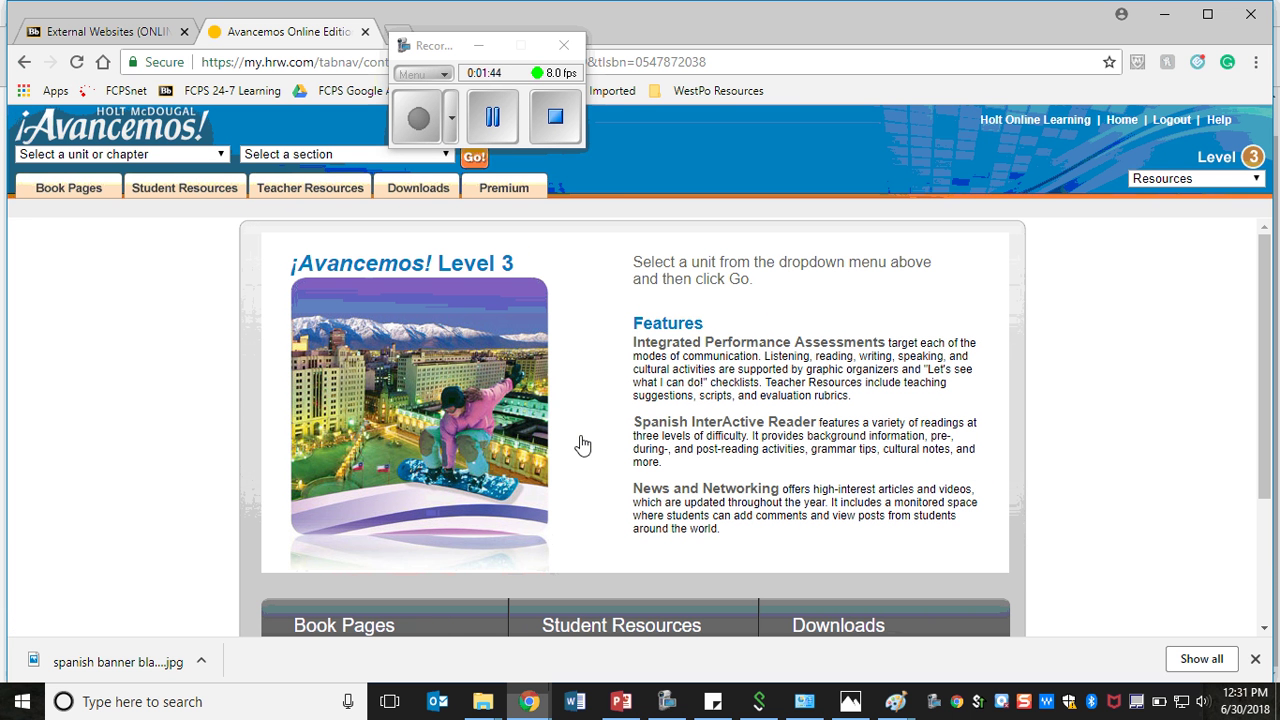
- Load the Lección preliminar: Estados Unidos pages at the Objetivos section
{"action": "left_click", "coordinate": [196, 155]}
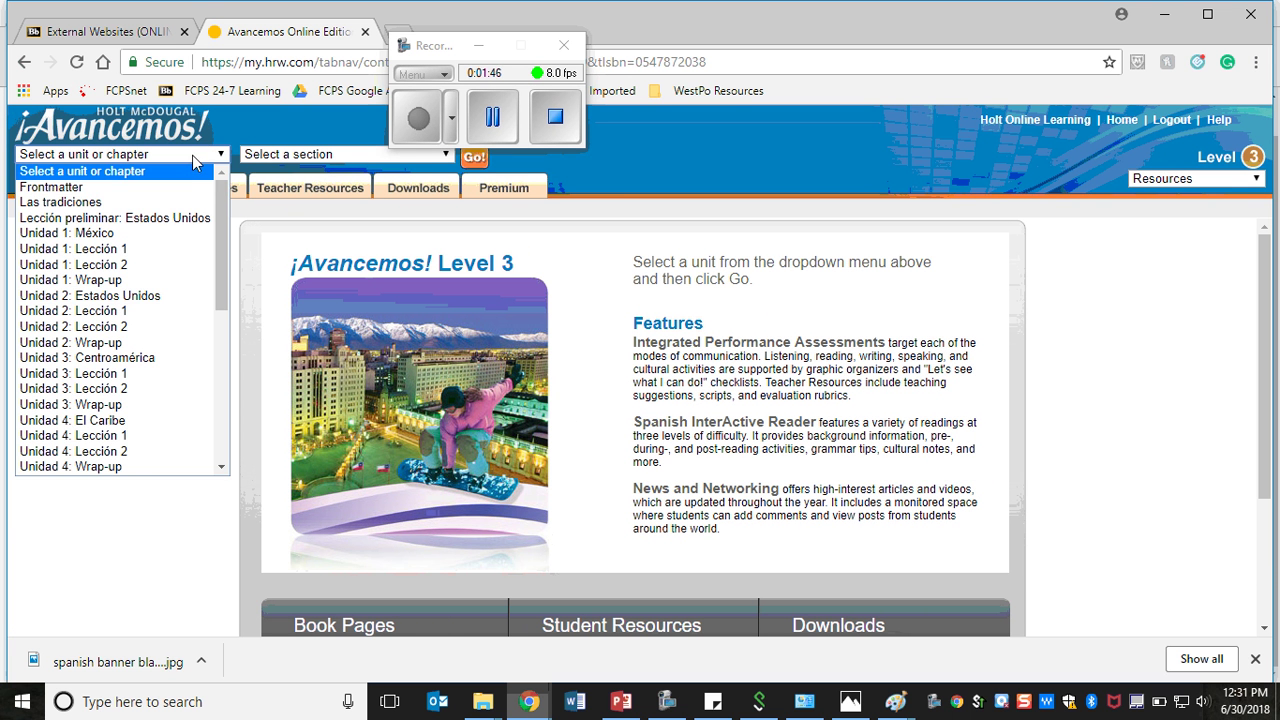
{"action": "left_click", "coordinate": [152, 220]}
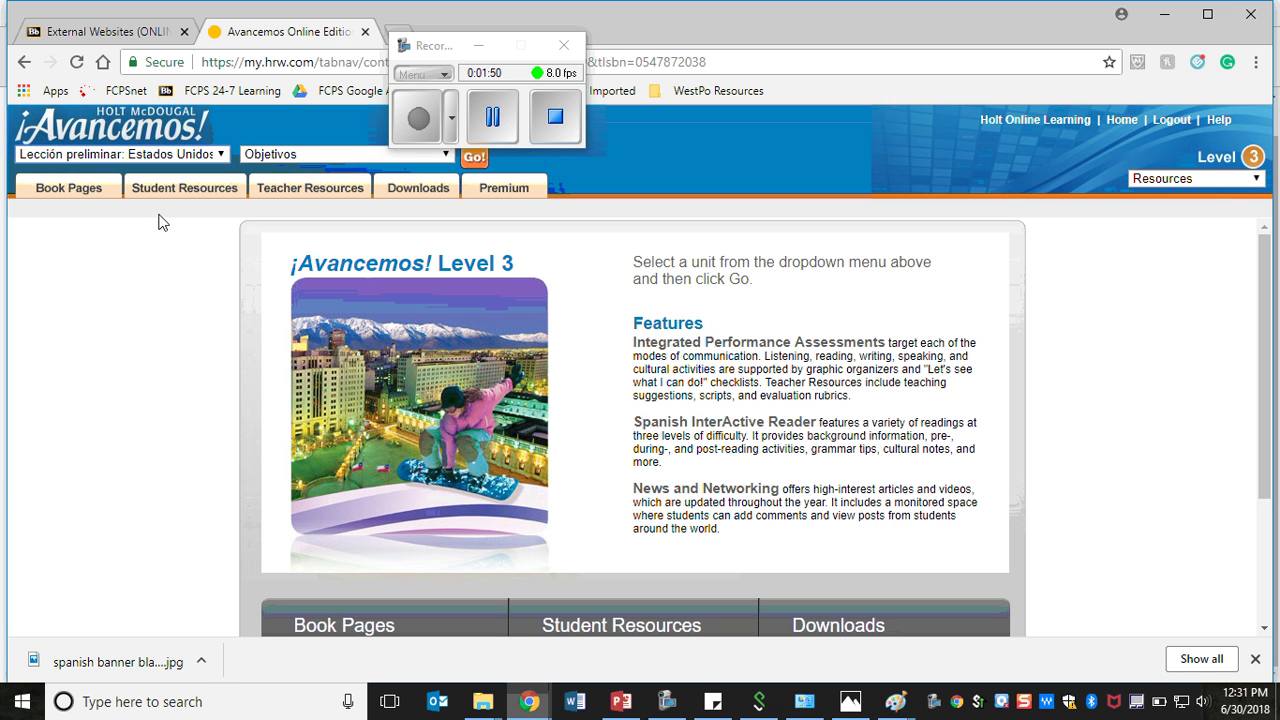
{"action": "left_click", "coordinate": [273, 158]}
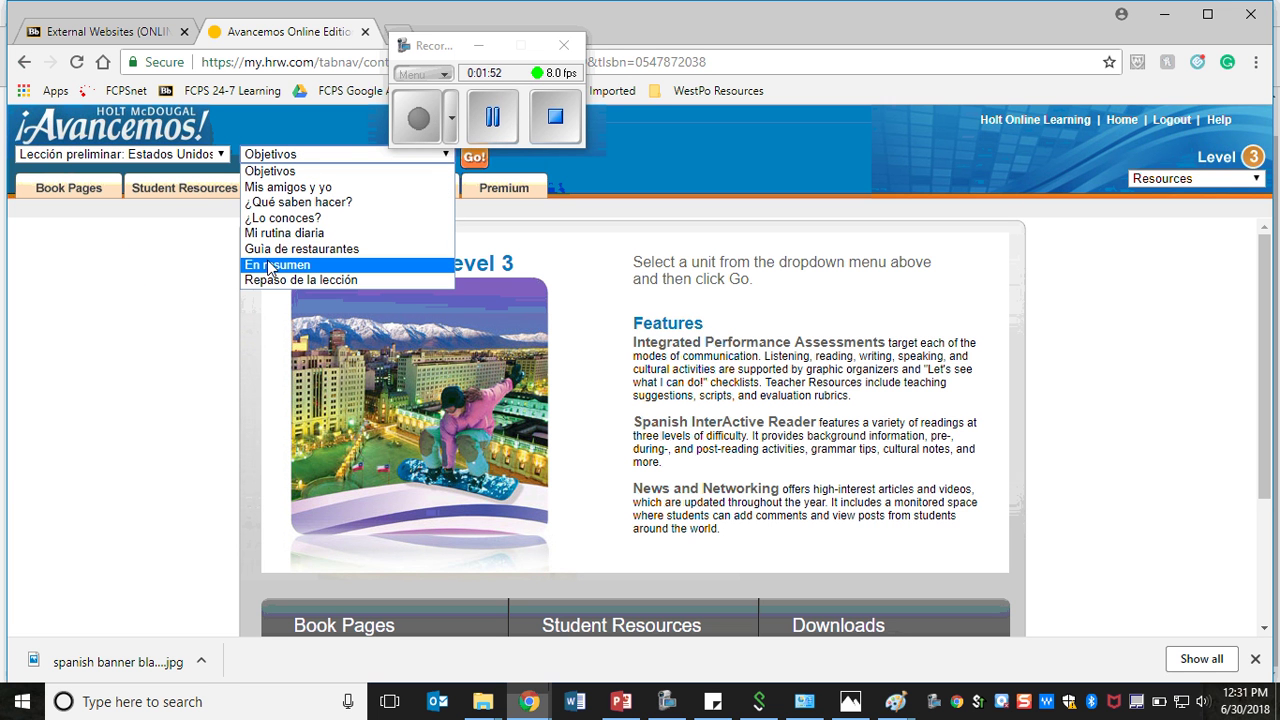
{"action": "left_click", "coordinate": [276, 171]}
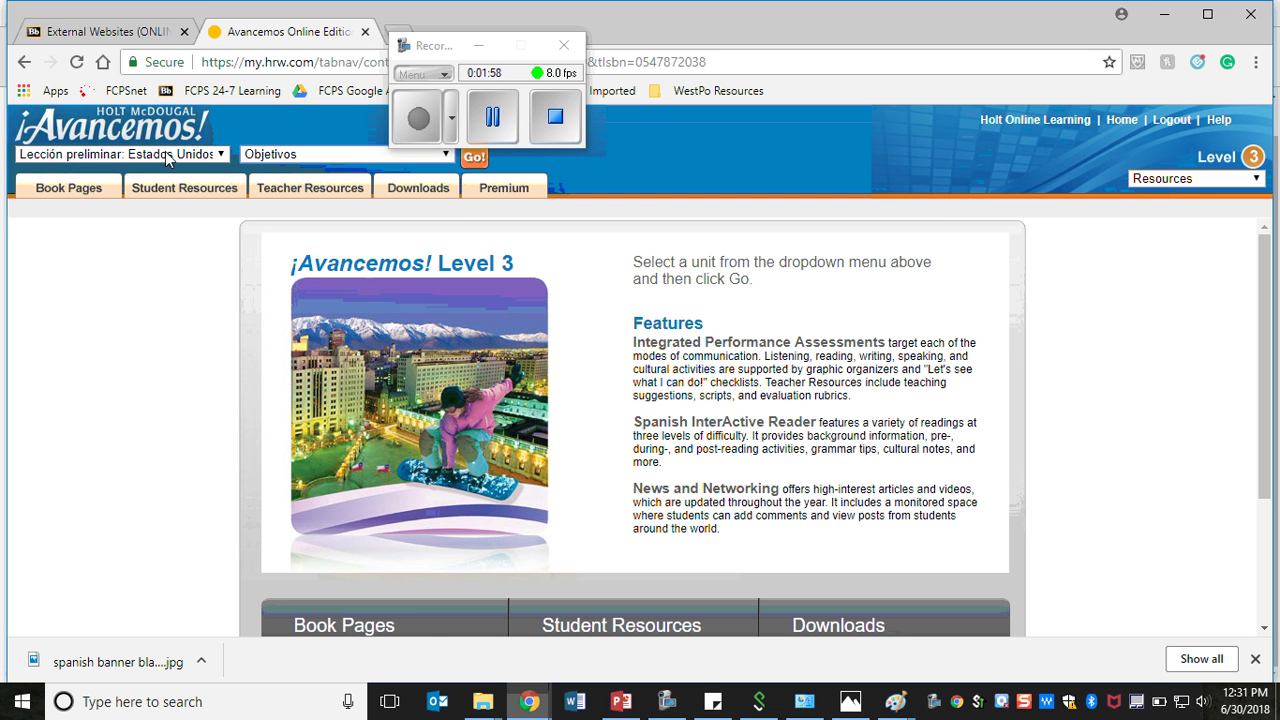
{"action": "left_click", "coordinate": [471, 163]}
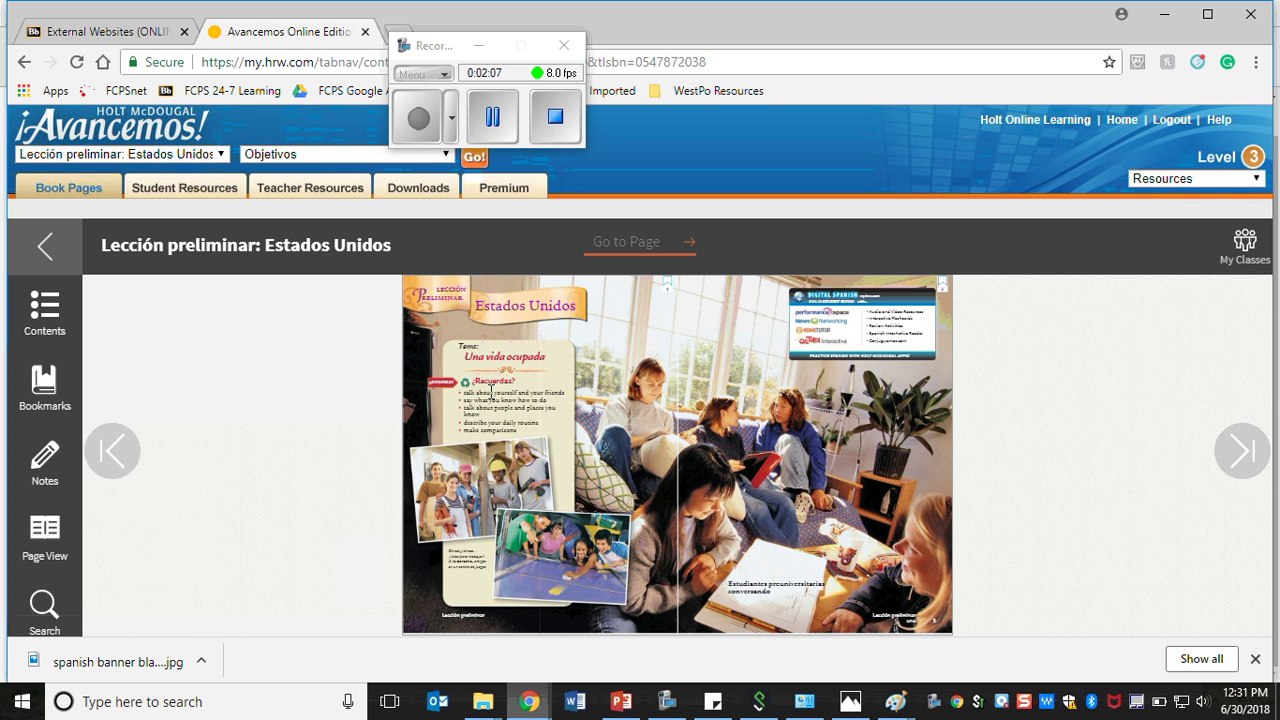
- Advance two book pages to page 4 and enlarge the page text with the size slider
{"action": "left_click", "coordinate": [1240, 452]}
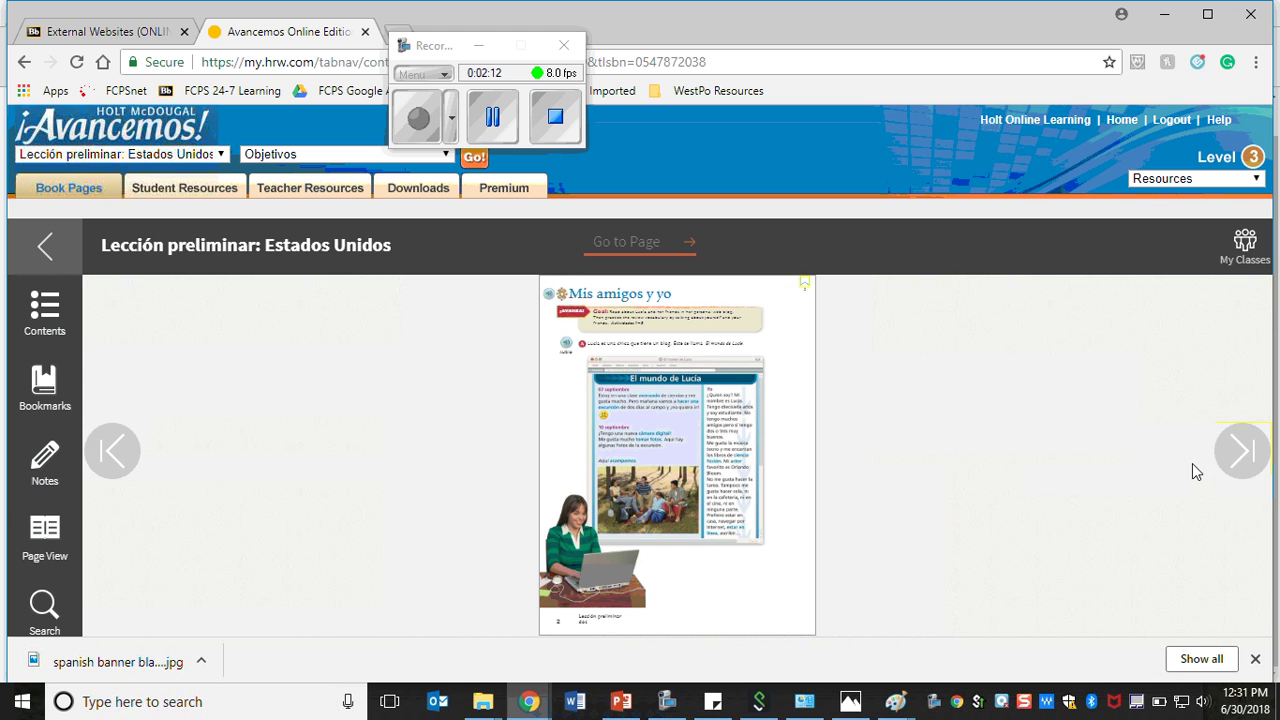
{"action": "left_click", "coordinate": [1242, 458]}
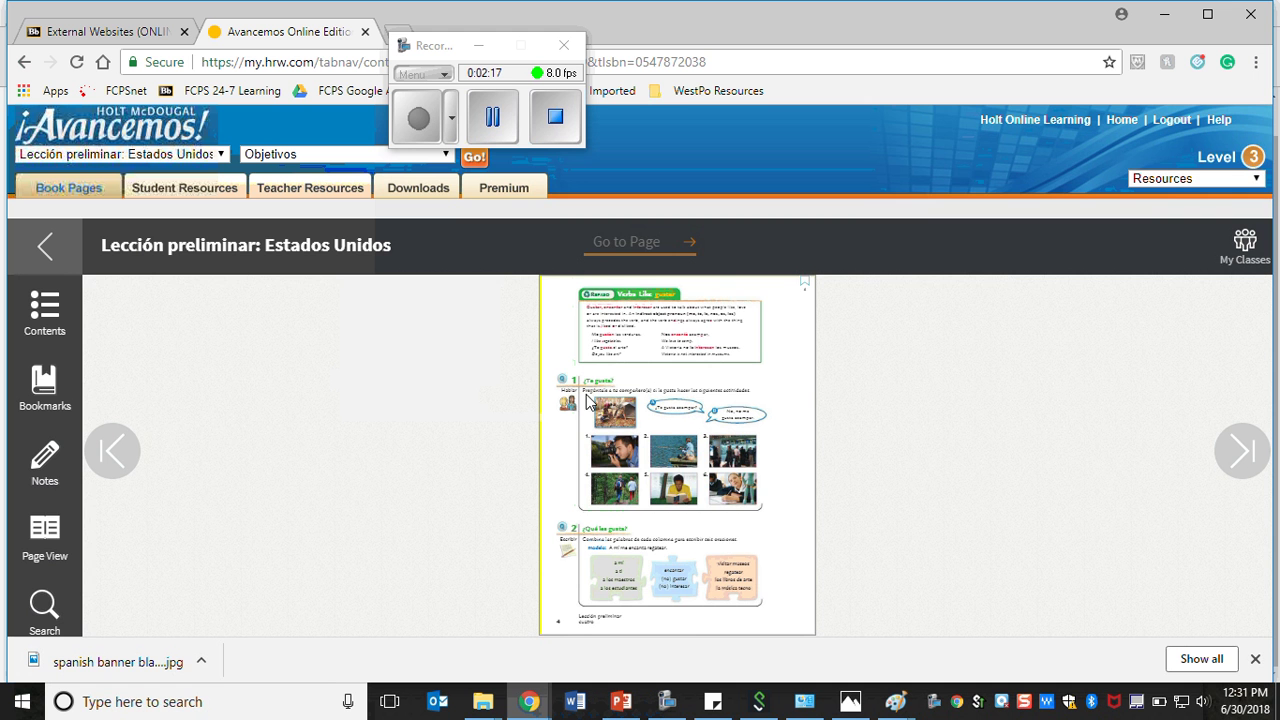
{"action": "left_click", "coordinate": [55, 543]}
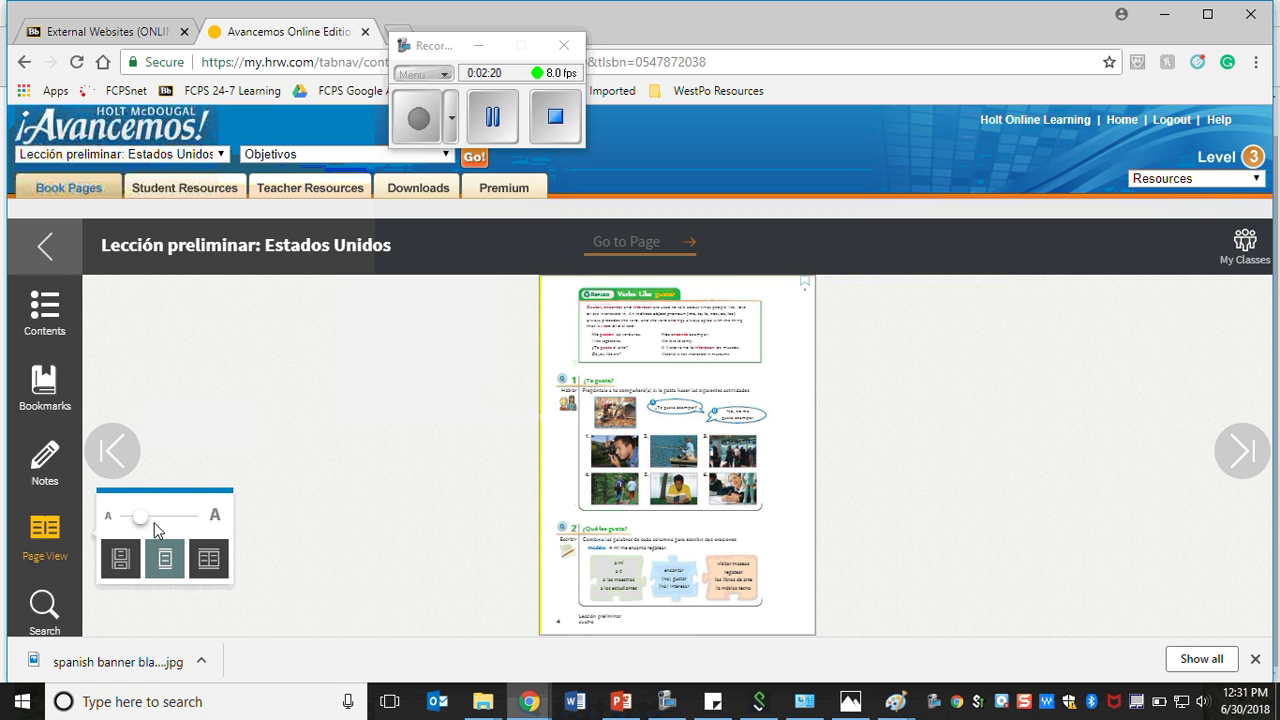
{"action": "left_click_drag", "start_coordinate": [153, 525], "coordinate": [180, 523]}
{"action": "scroll", "coordinate": [395, 406], "scroll_direction": "down", "scroll_amount": 2}
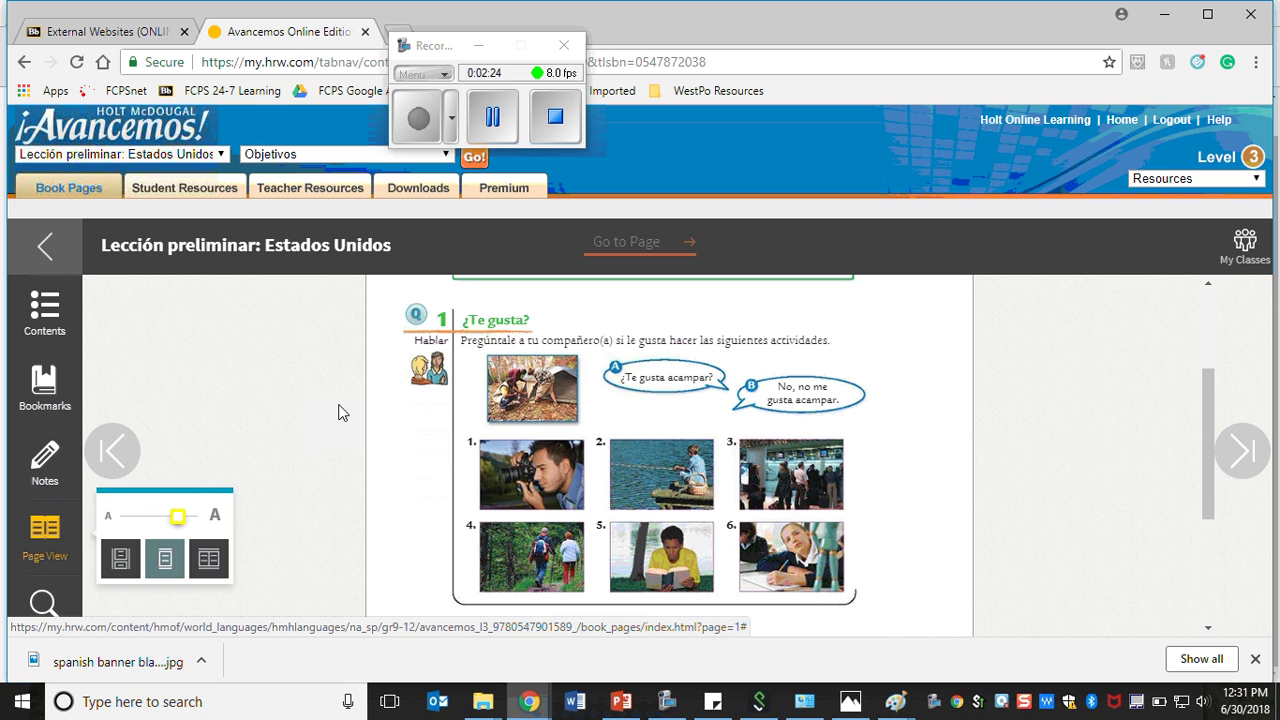
{"action": "left_click", "coordinate": [336, 410]}
{"action": "scroll", "coordinate": [297, 420], "scroll_direction": "down", "scroll_amount": 3}
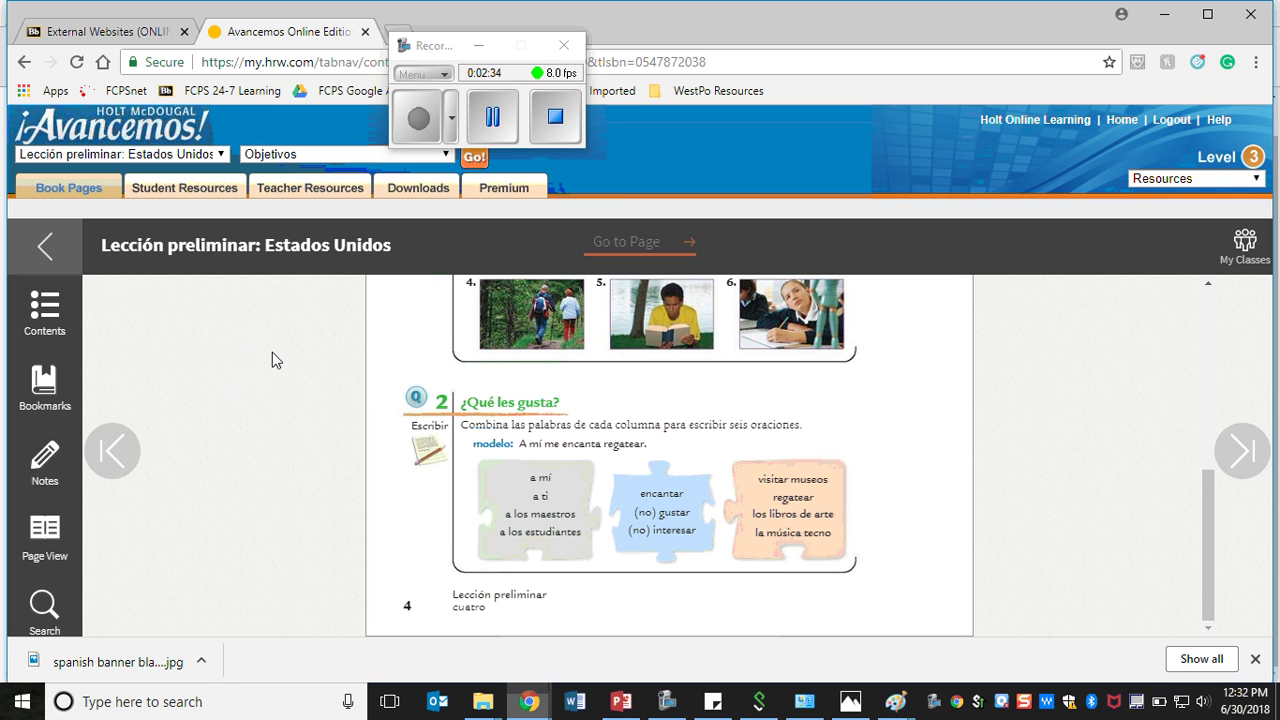
{"action": "left_click", "coordinate": [184, 192]}
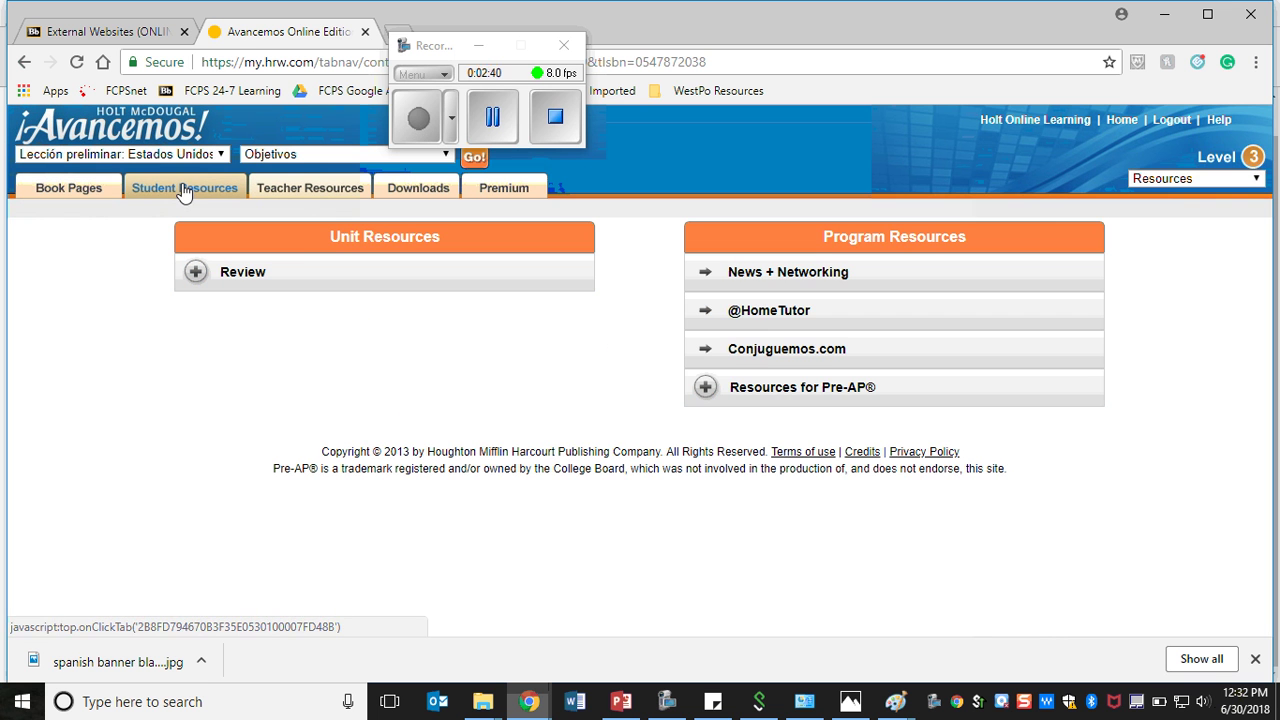
{"action": "left_click", "coordinate": [758, 313]}
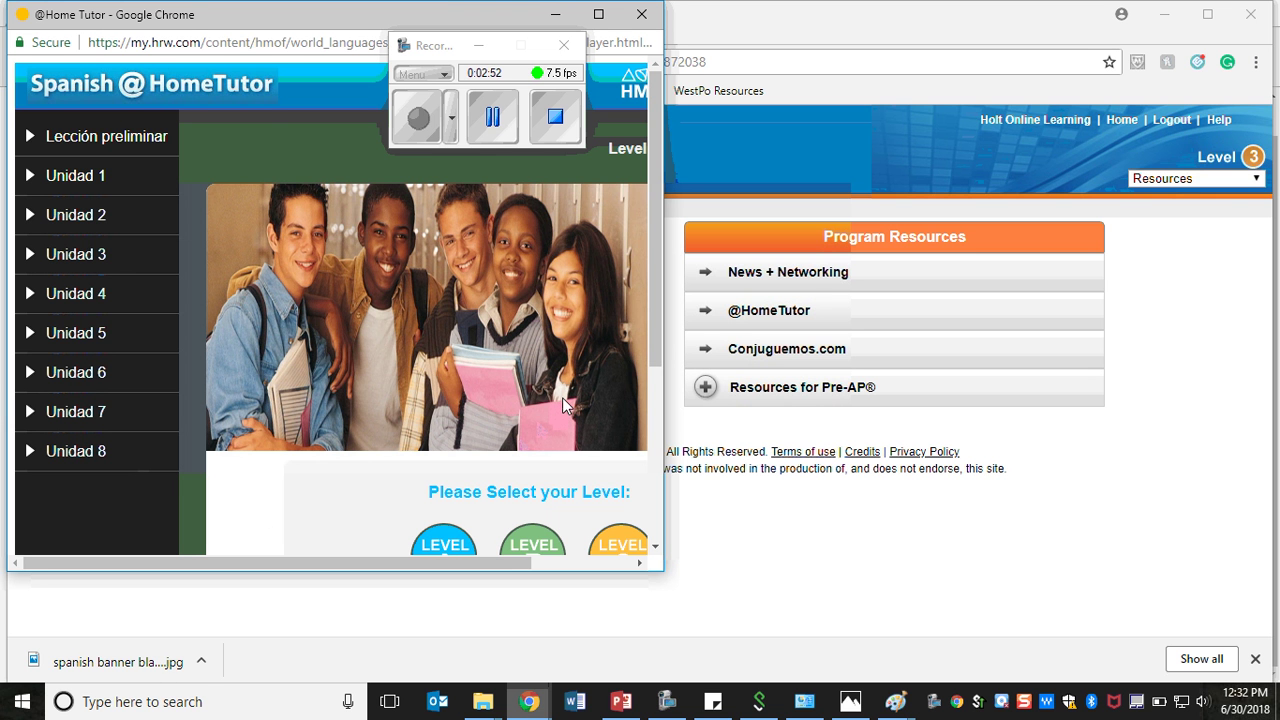
{"action": "left_click", "coordinate": [1256, 62]}
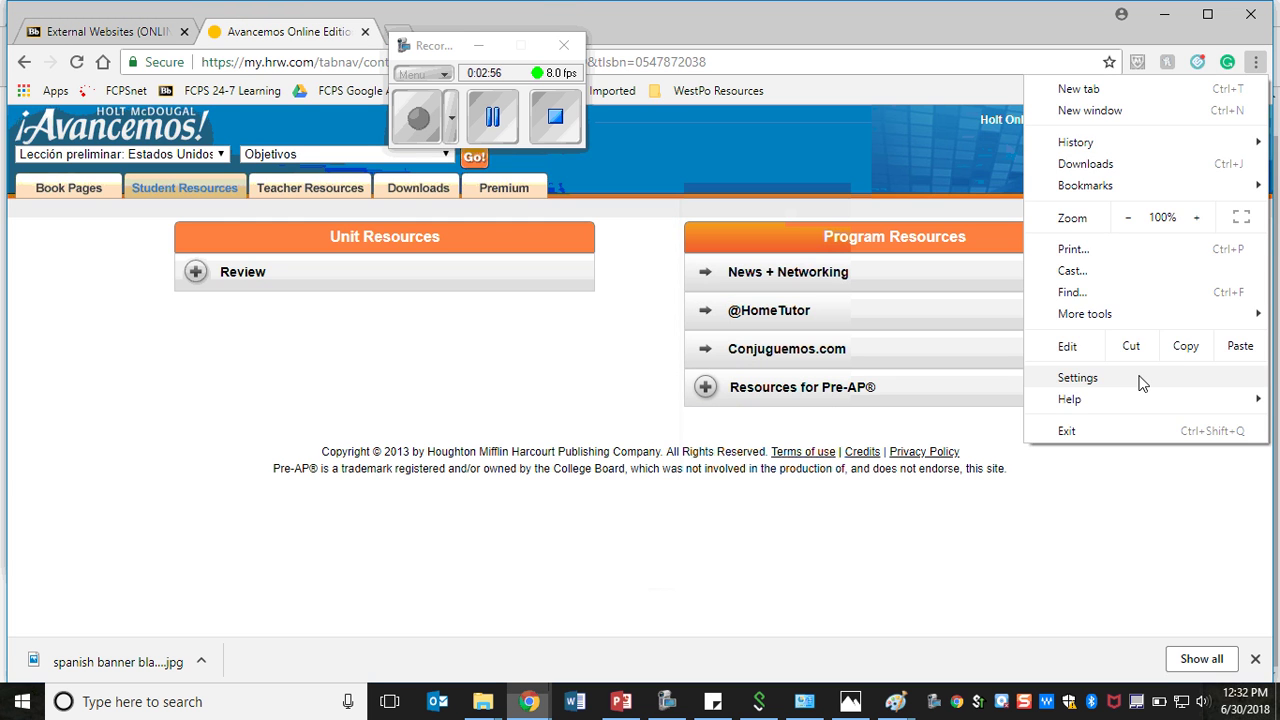
{"action": "left_click", "coordinate": [1078, 378]}
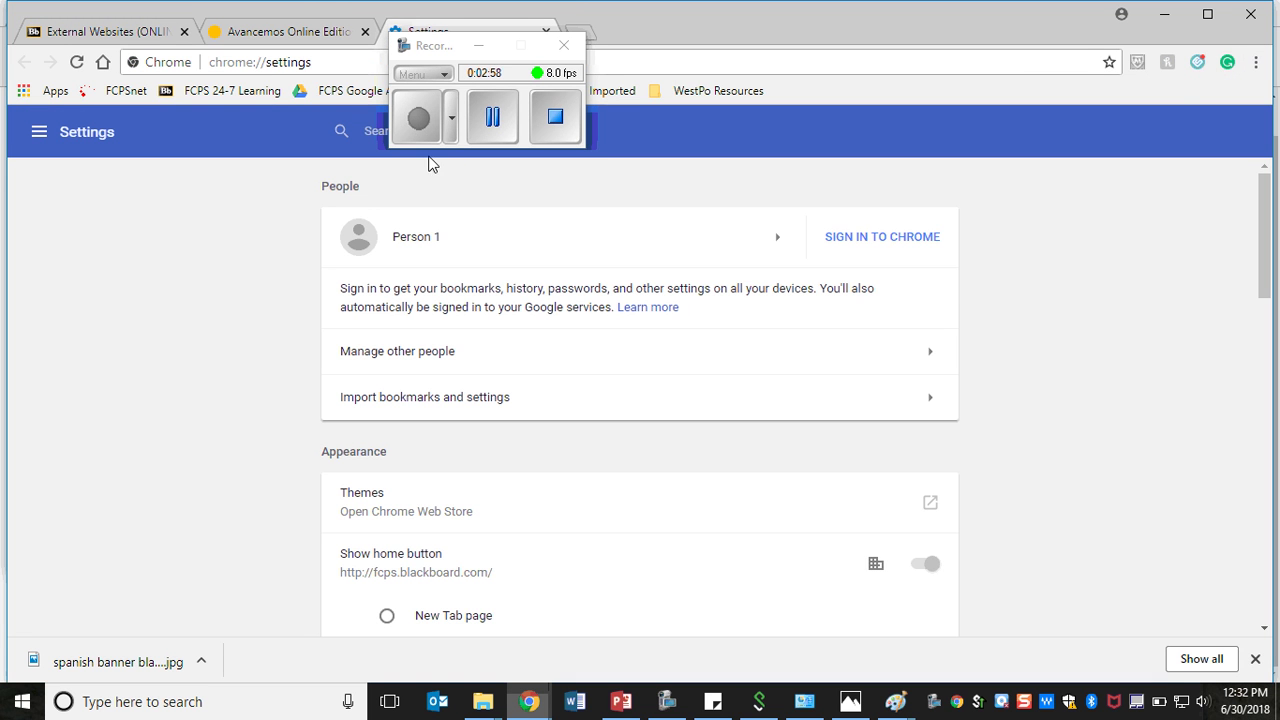
{"action": "left_click", "coordinate": [1256, 62]}
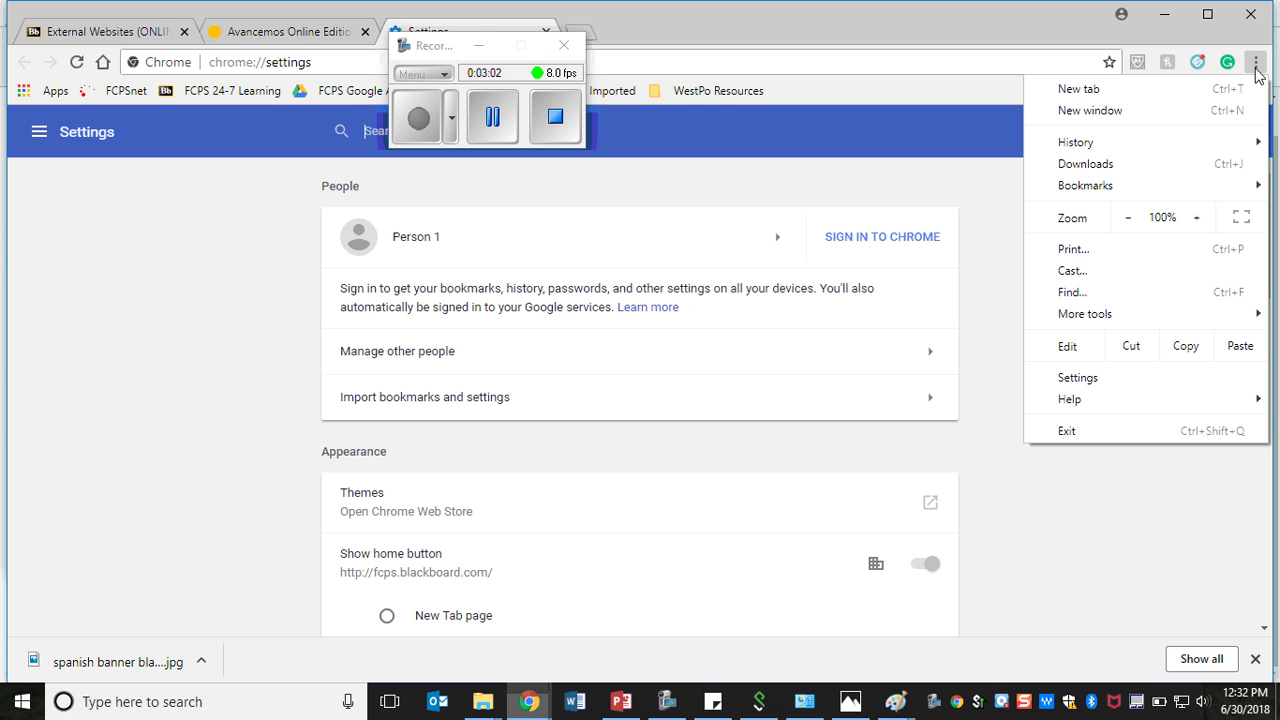
{"action": "left_click", "coordinate": [1257, 64]}
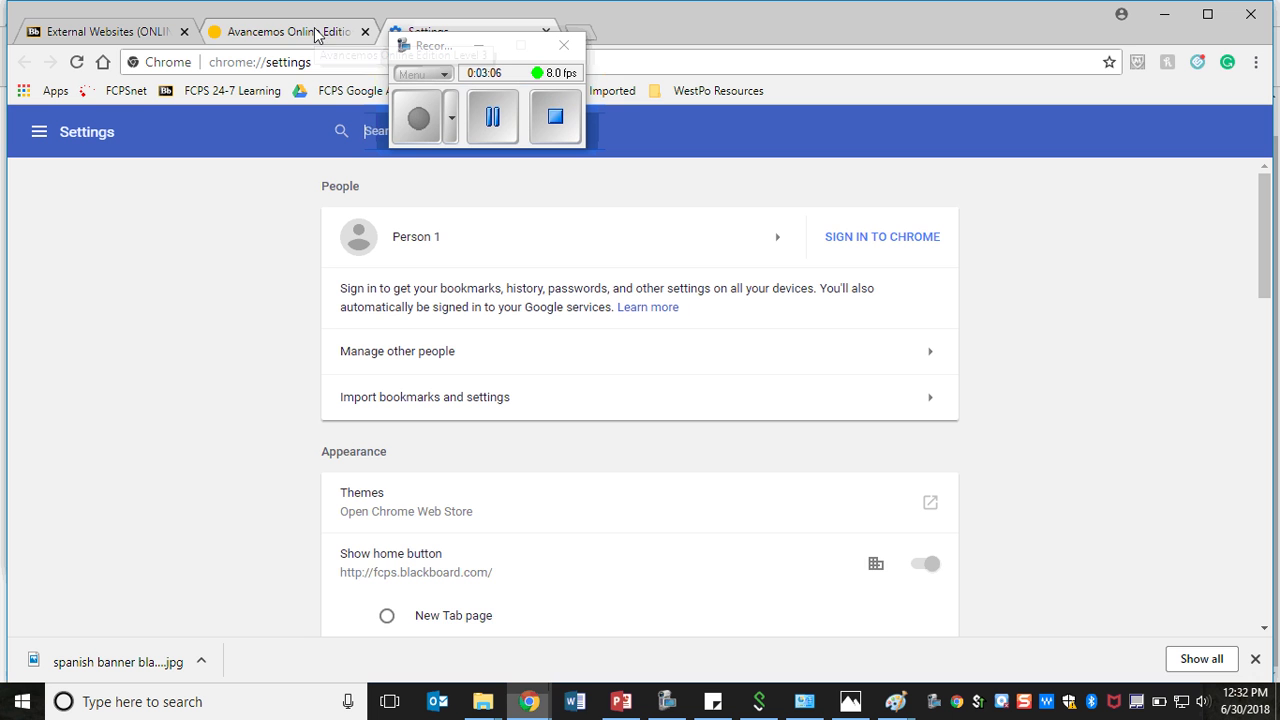
{"action": "mouse_move", "coordinate": [537, 690]}
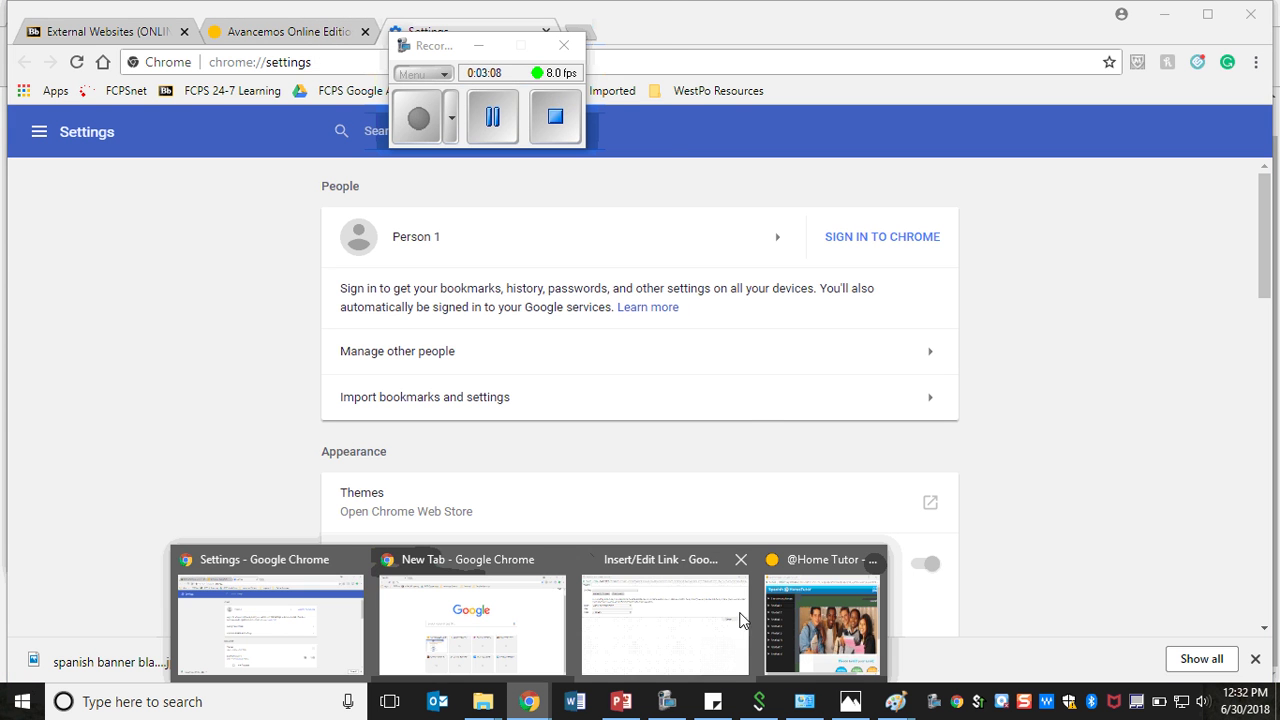
{"action": "left_click", "coordinate": [838, 612]}
{"action": "left_click", "coordinate": [599, 15]}
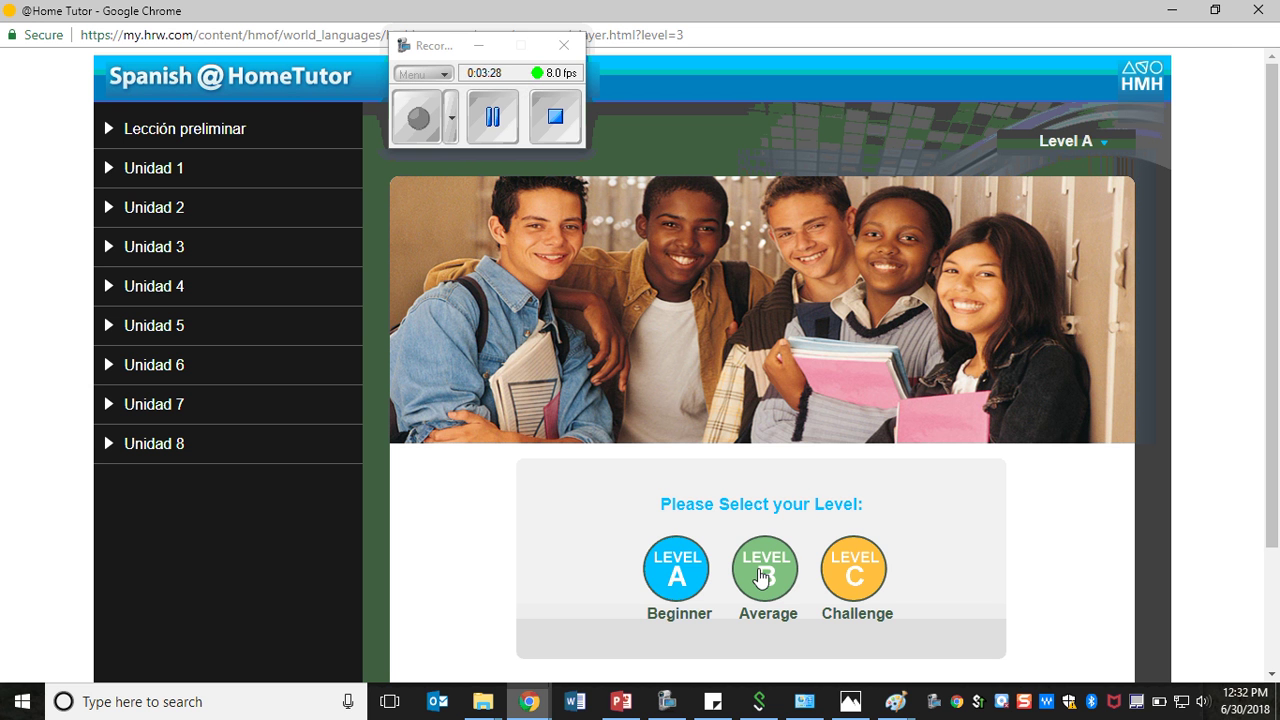
- Select Level B (Average) and expand Lección preliminar in the sidebar
{"action": "left_click", "coordinate": [762, 577]}
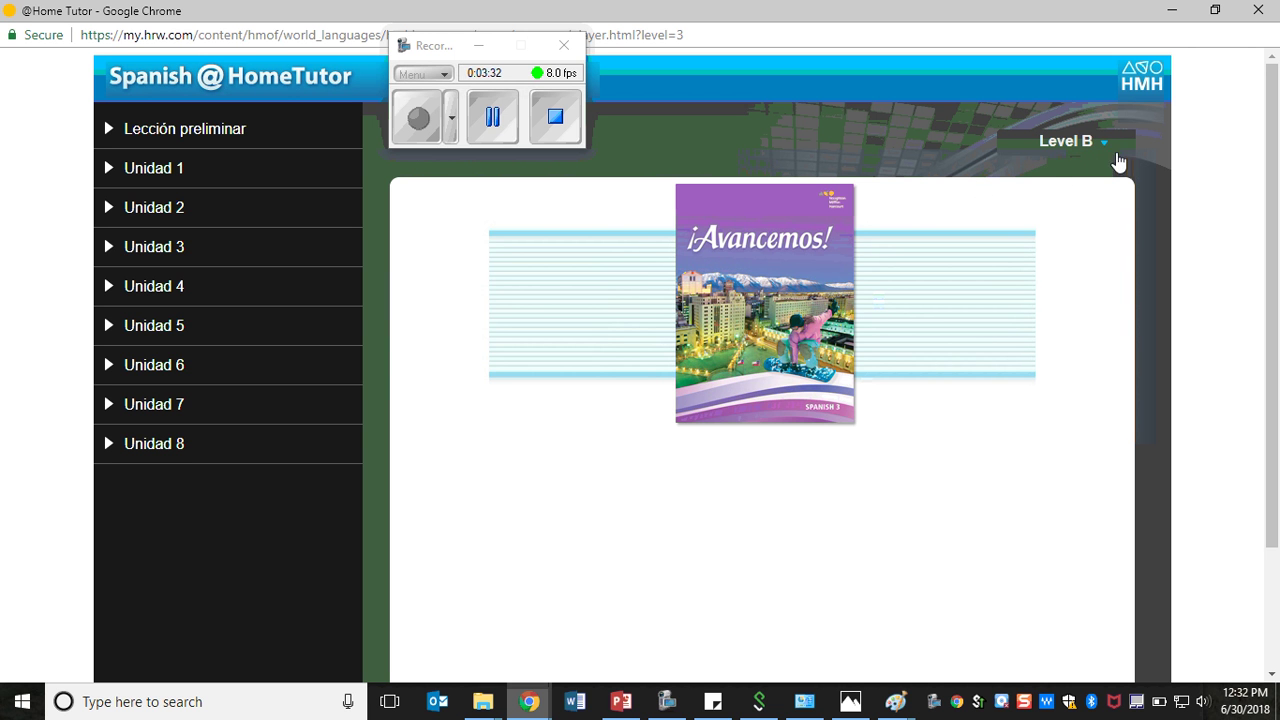
{"action": "left_click", "coordinate": [1070, 148]}
{"action": "left_click", "coordinate": [1070, 148]}
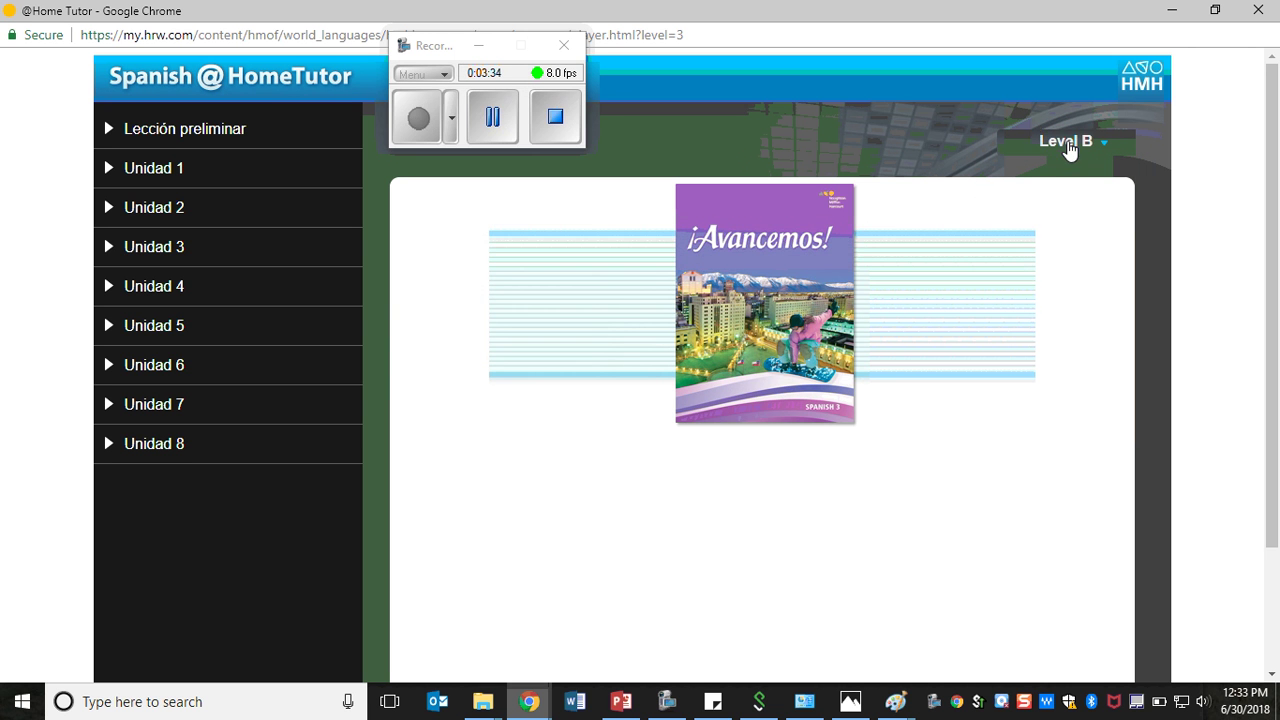
{"action": "left_click", "coordinate": [146, 134]}
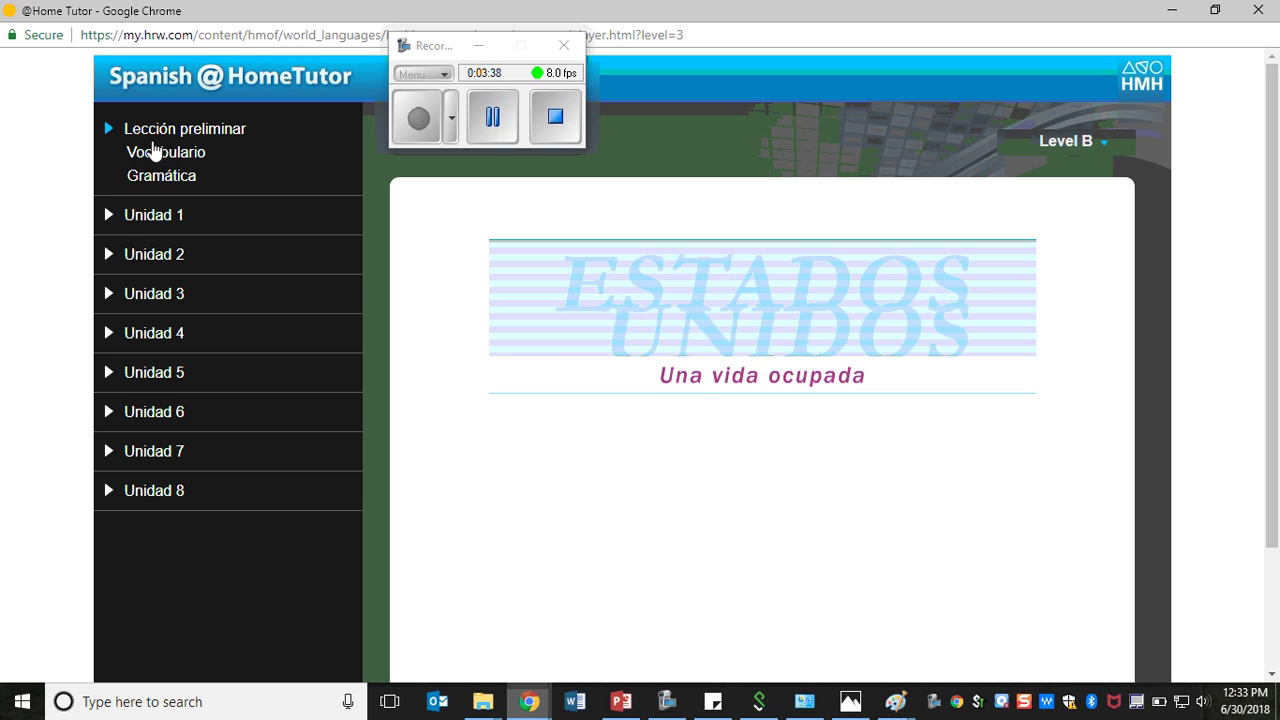
- Expand Vocabulario and Gramática, then open the vocabulary Flashcards and dismiss the instructions
{"action": "left_click", "coordinate": [155, 157]}
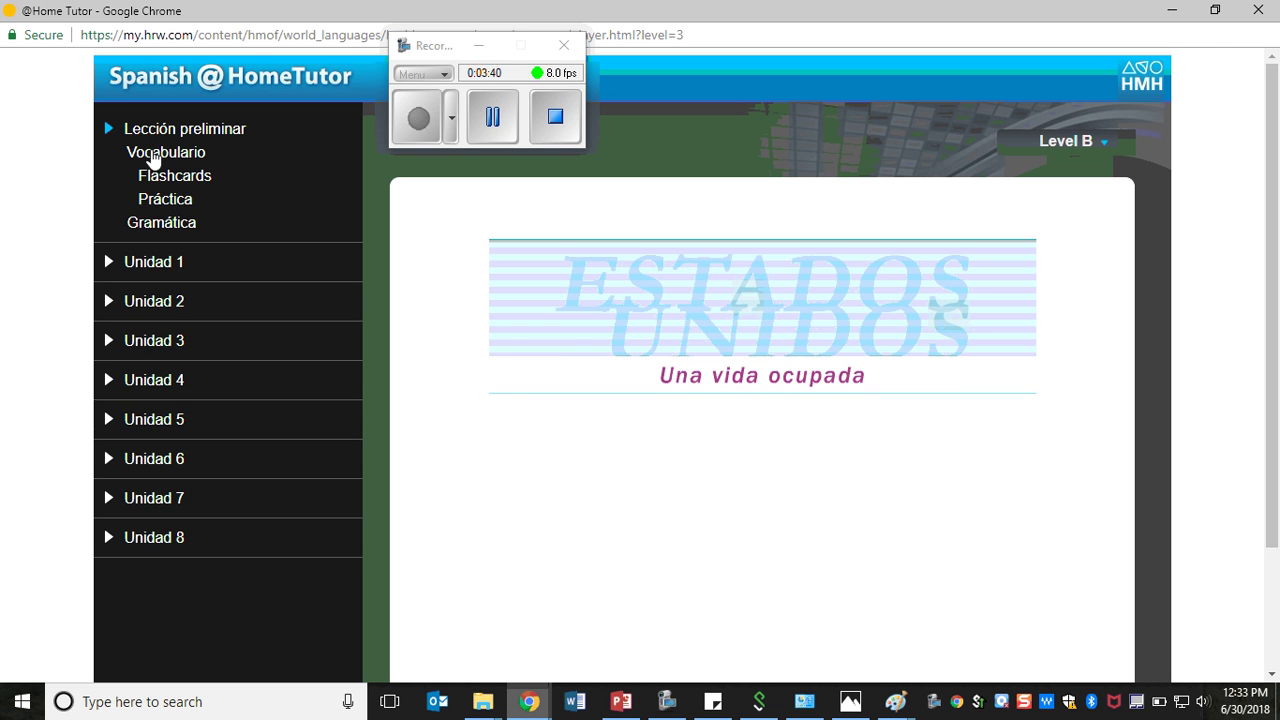
{"action": "left_click", "coordinate": [140, 224]}
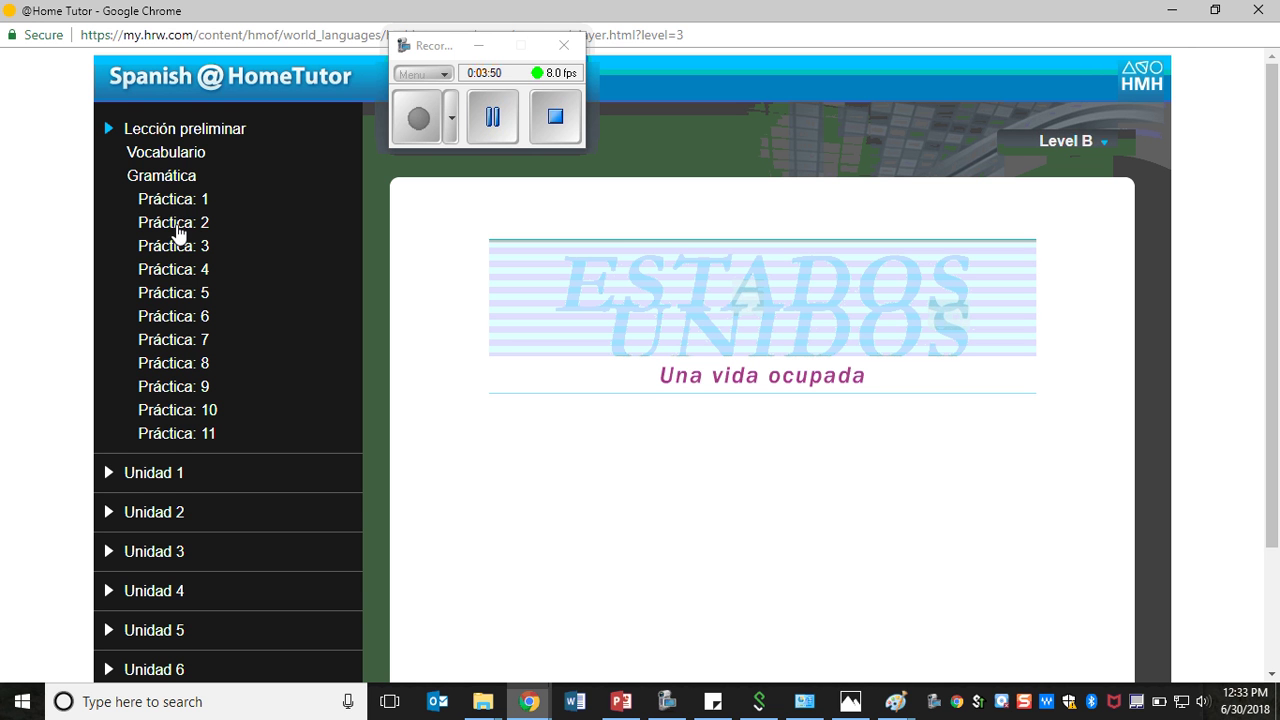
{"action": "left_click", "coordinate": [168, 155]}
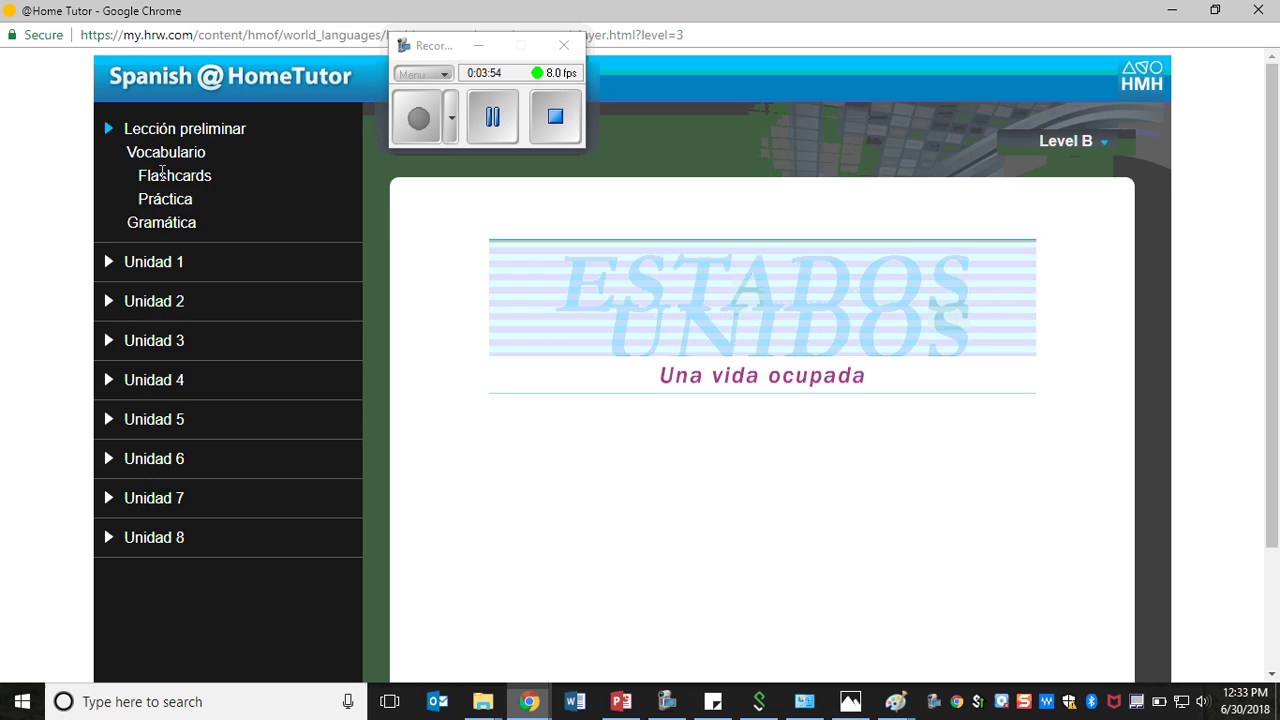
{"action": "left_click", "coordinate": [163, 177]}
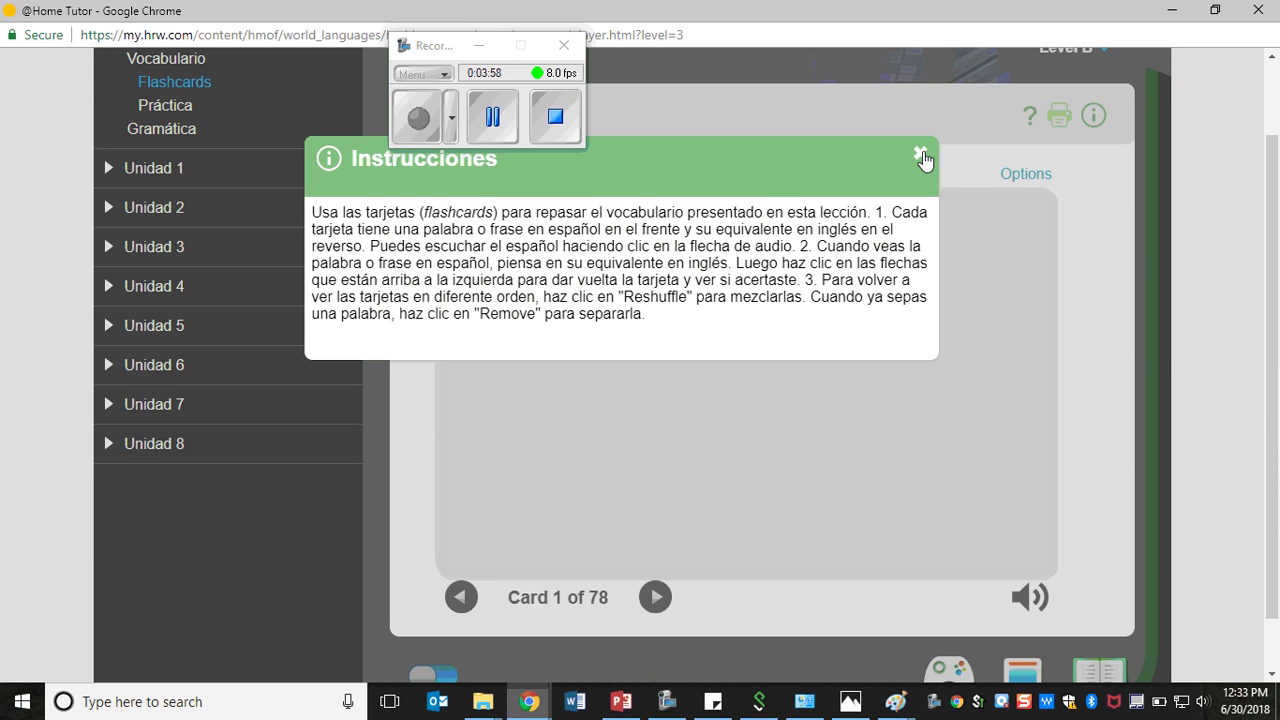
{"action": "left_click", "coordinate": [920, 155]}
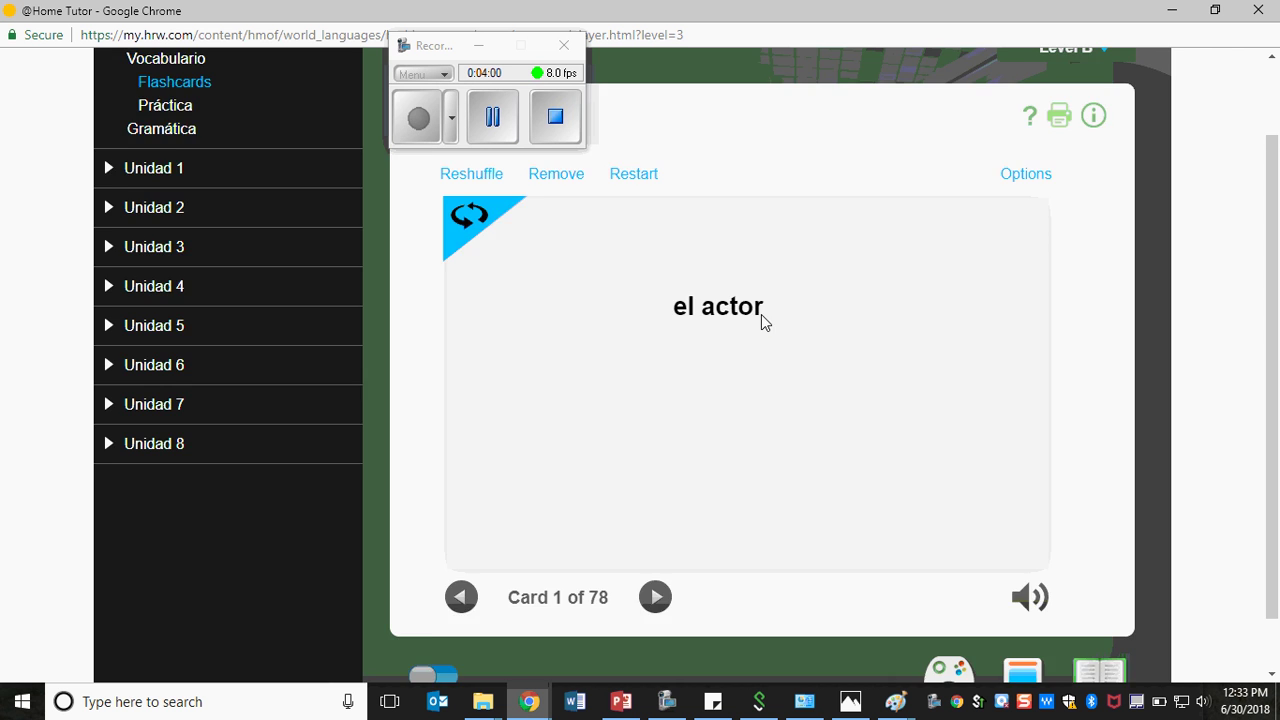
{"action": "scroll", "coordinate": [548, 272], "scroll_direction": "up", "scroll_amount": 1}
- Open the Vocabulario Práctica quiz, dismiss its instructions, and switch the course to Level A
{"action": "left_click", "coordinate": [168, 202]}
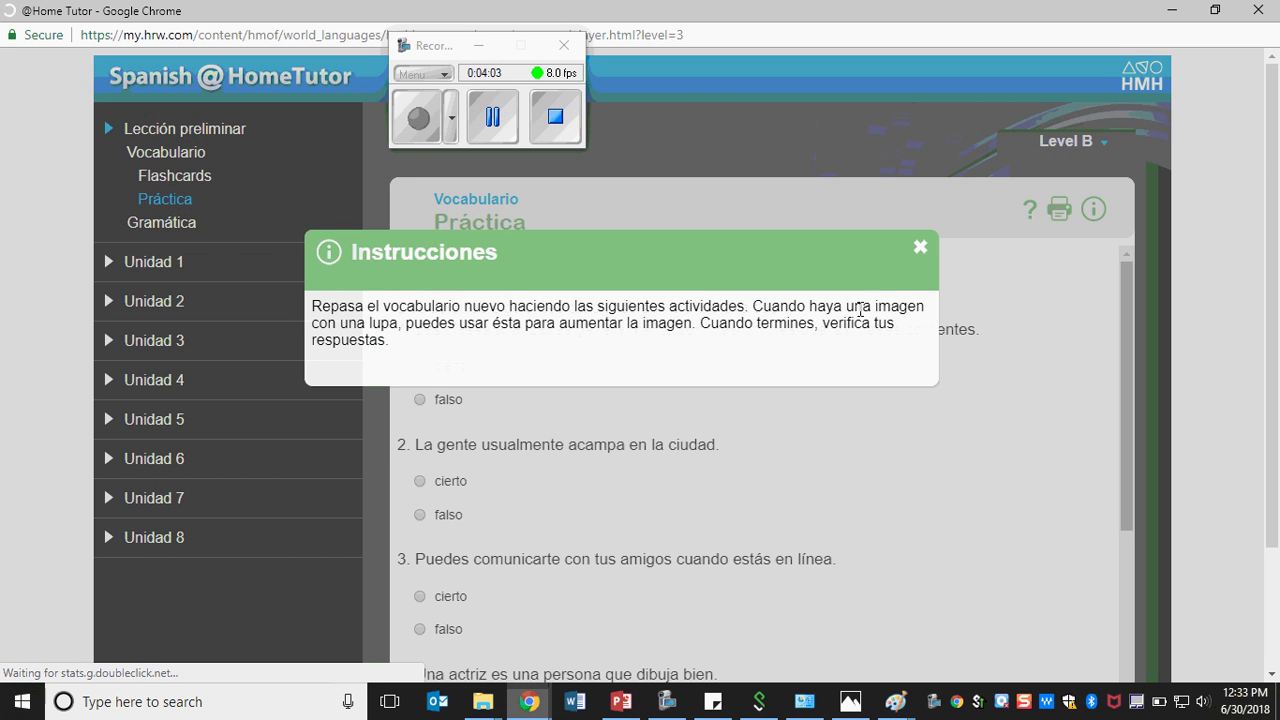
{"action": "left_click", "coordinate": [919, 247]}
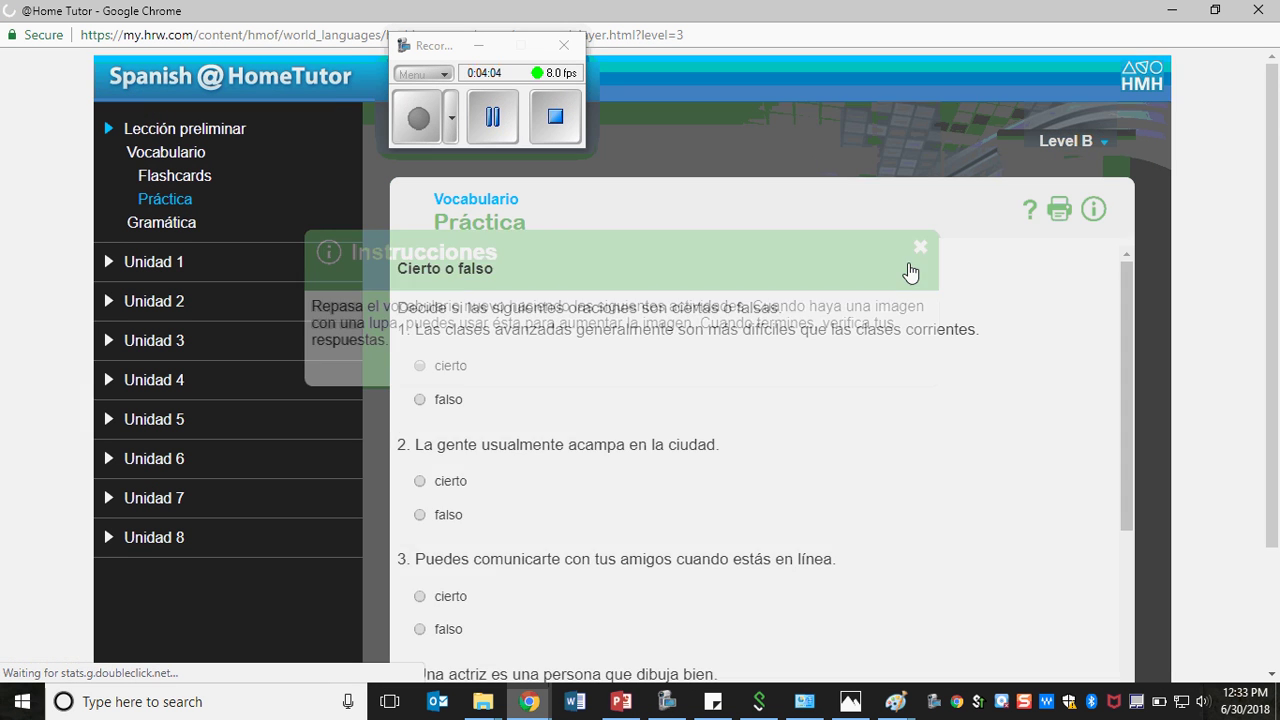
{"action": "scroll", "coordinate": [863, 358], "scroll_direction": "down", "scroll_amount": 1}
{"action": "left_click", "coordinate": [1052, 145]}
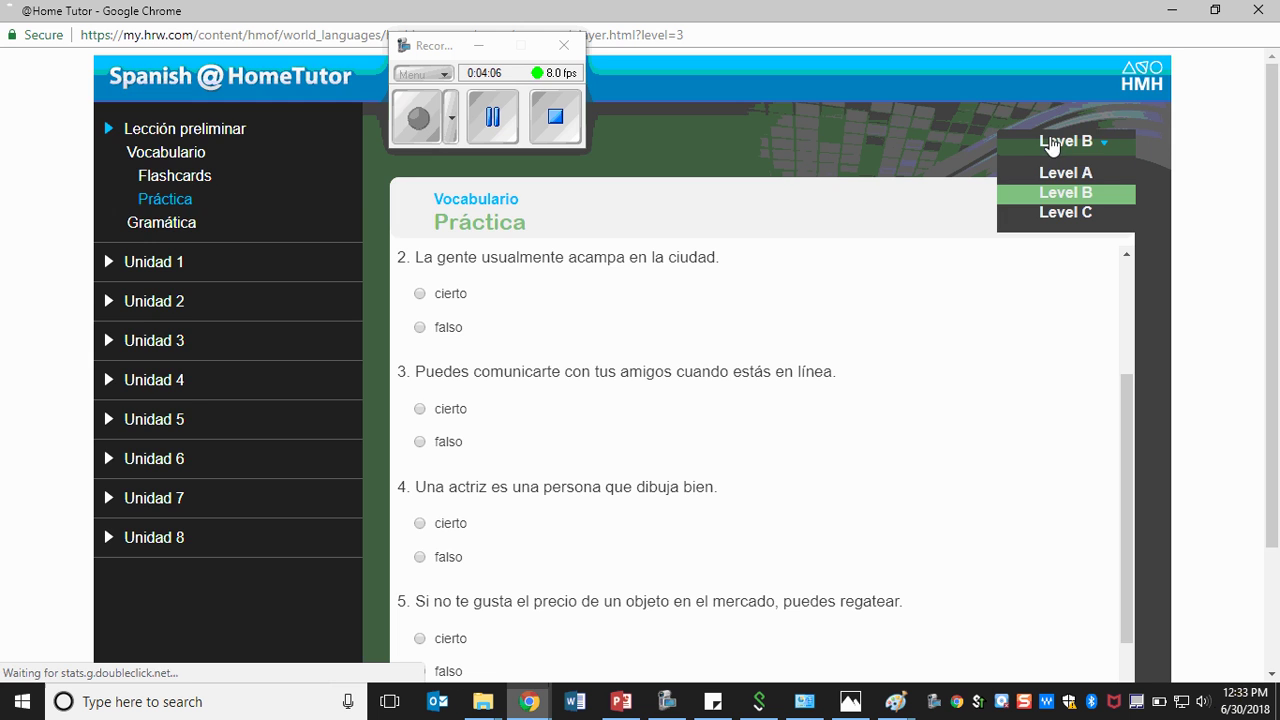
{"action": "left_click", "coordinate": [1041, 175]}
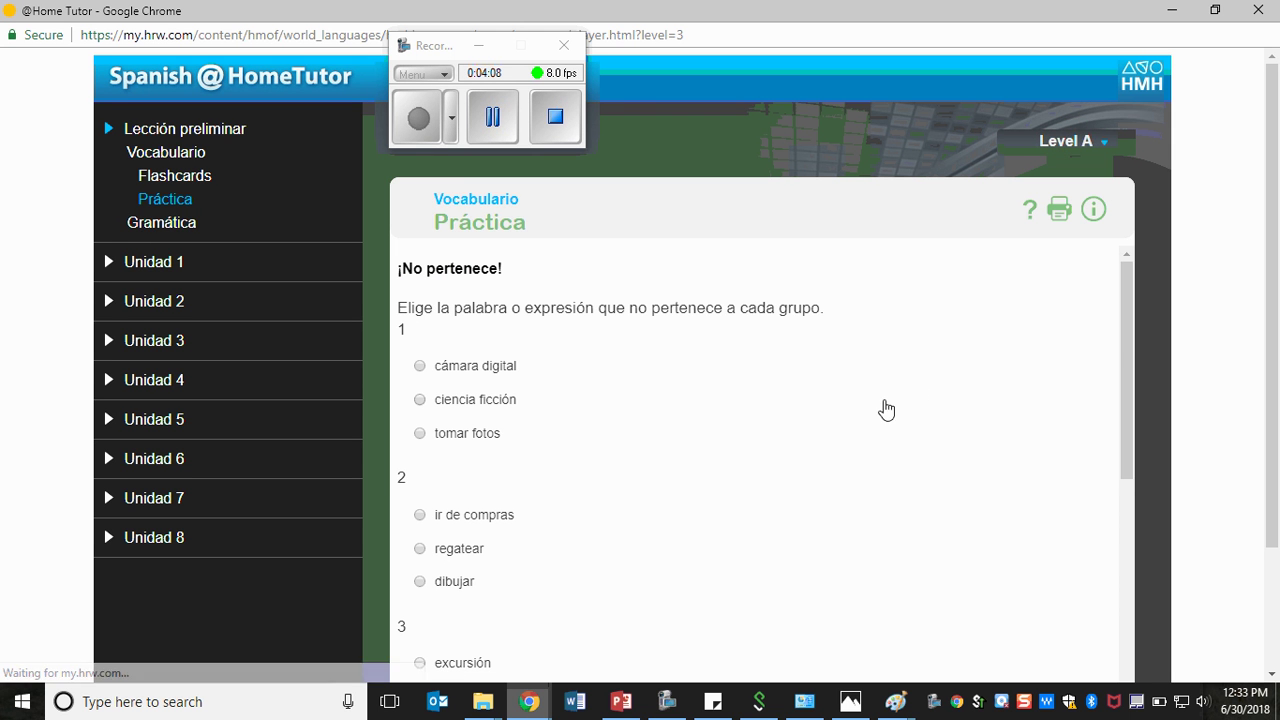
- Go to quiz page 4, ¿Dónde se hace?, and select the first En el baño box
{"action": "scroll", "coordinate": [886, 340], "scroll_direction": "down", "scroll_amount": 2}
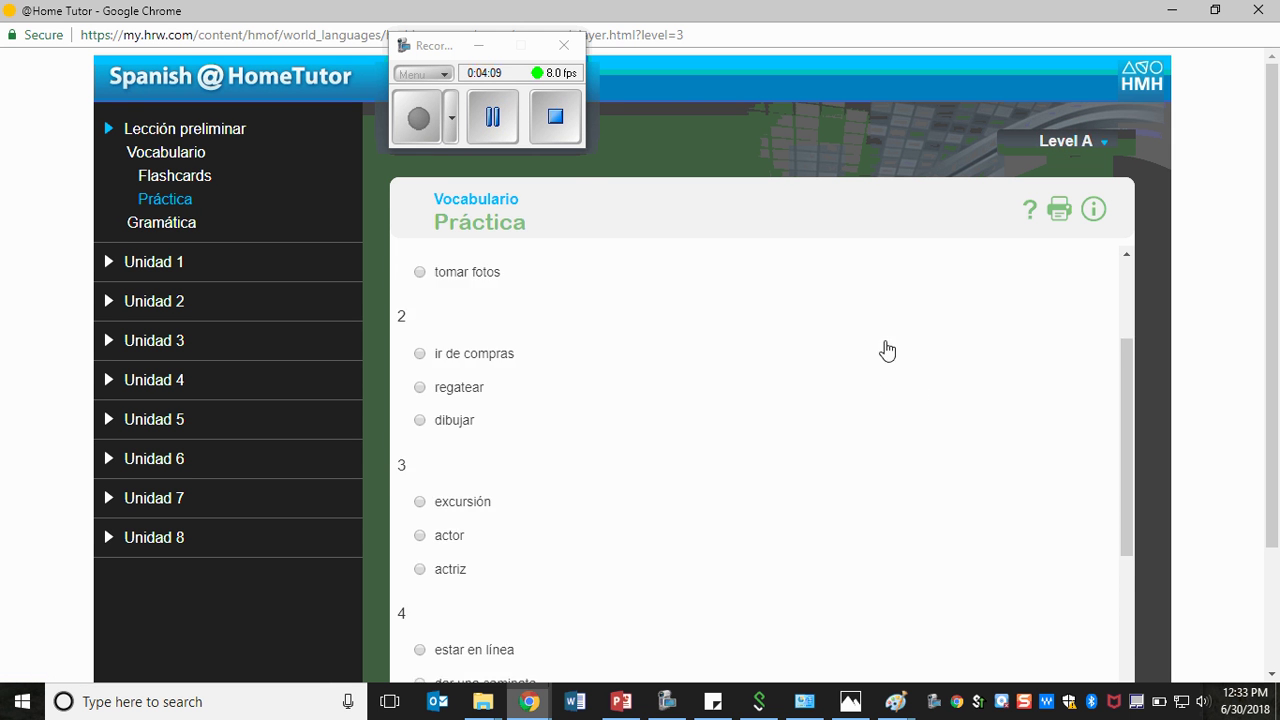
{"action": "scroll", "coordinate": [1157, 238], "scroll_direction": "down", "scroll_amount": 2}
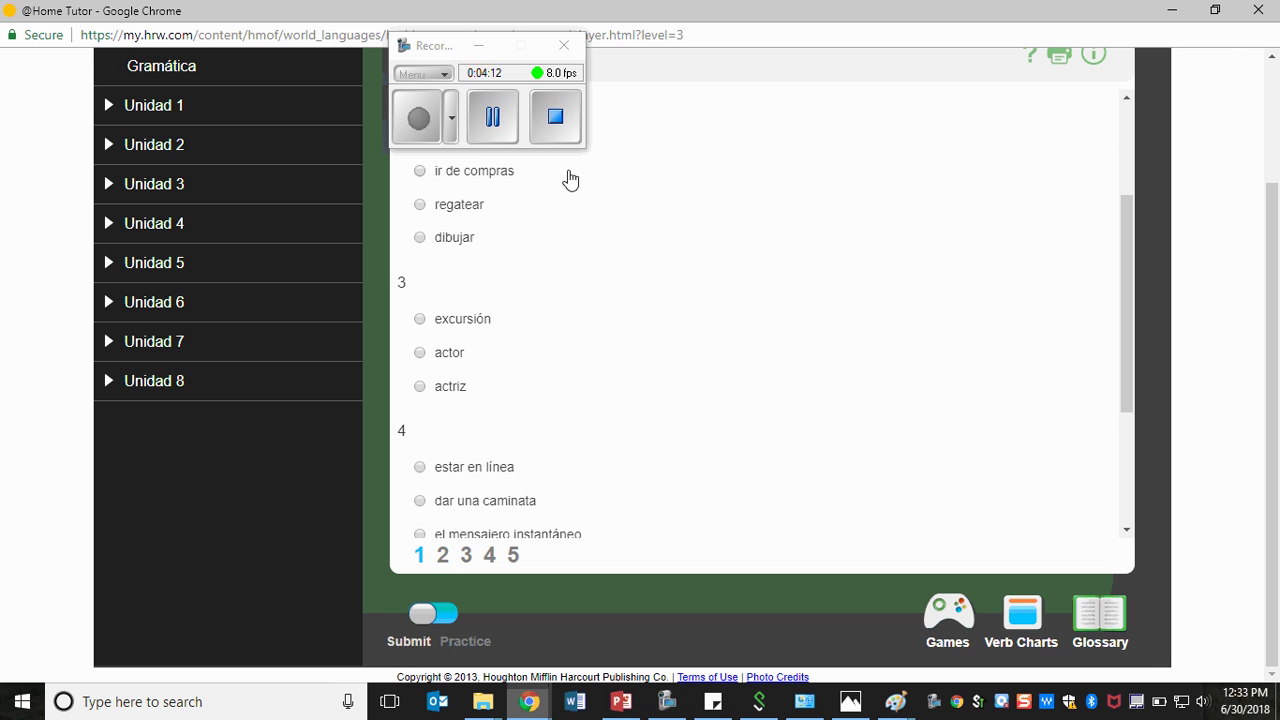
{"action": "left_click", "coordinate": [443, 558]}
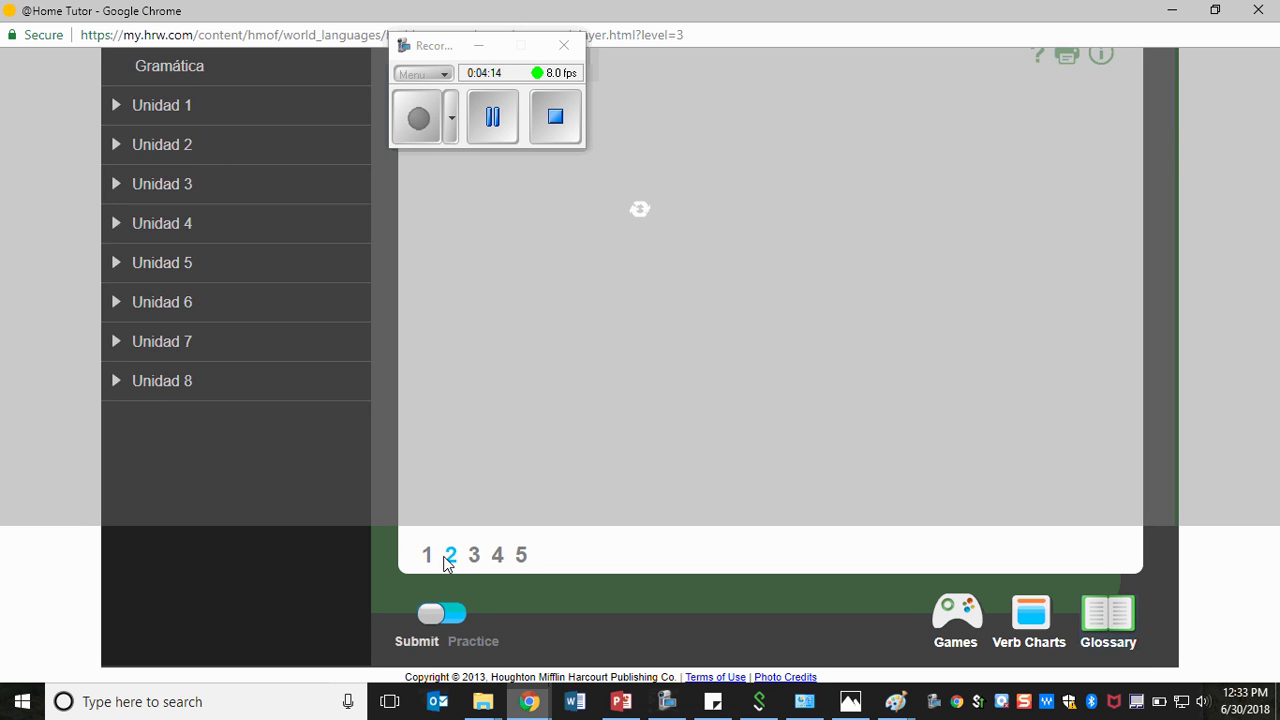
{"action": "left_click", "coordinate": [467, 557]}
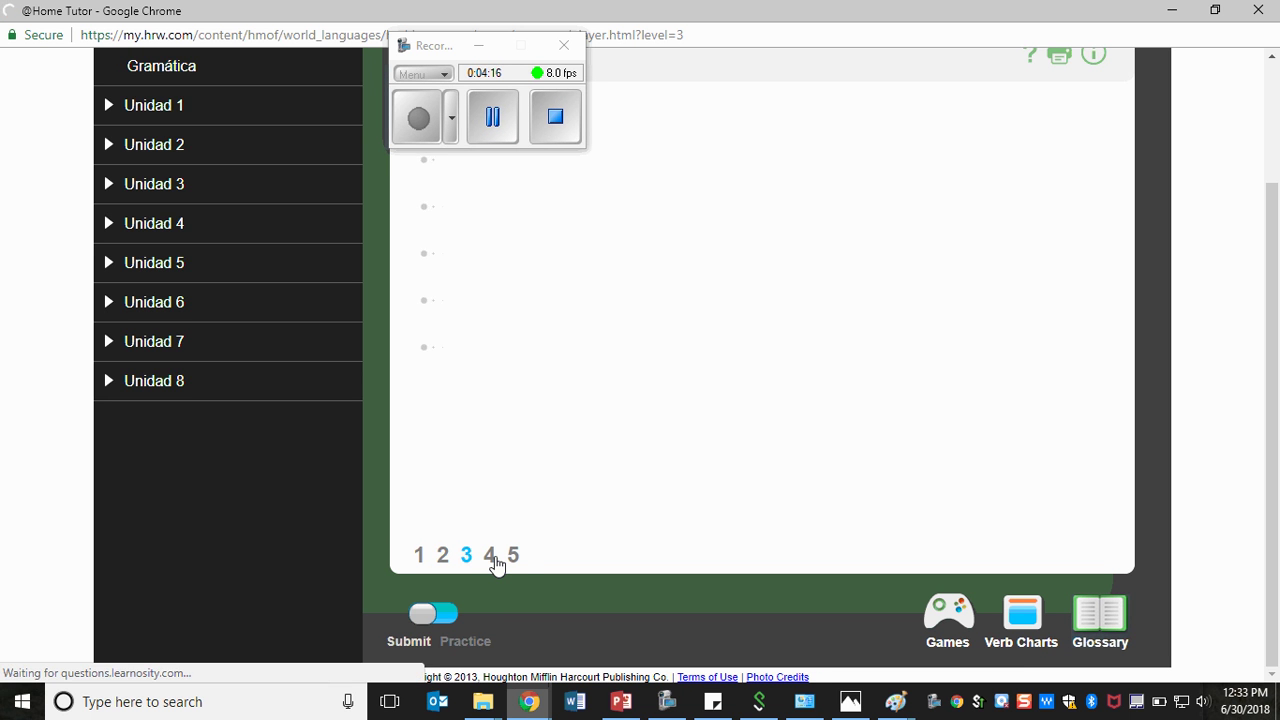
{"action": "left_click", "coordinate": [491, 557]}
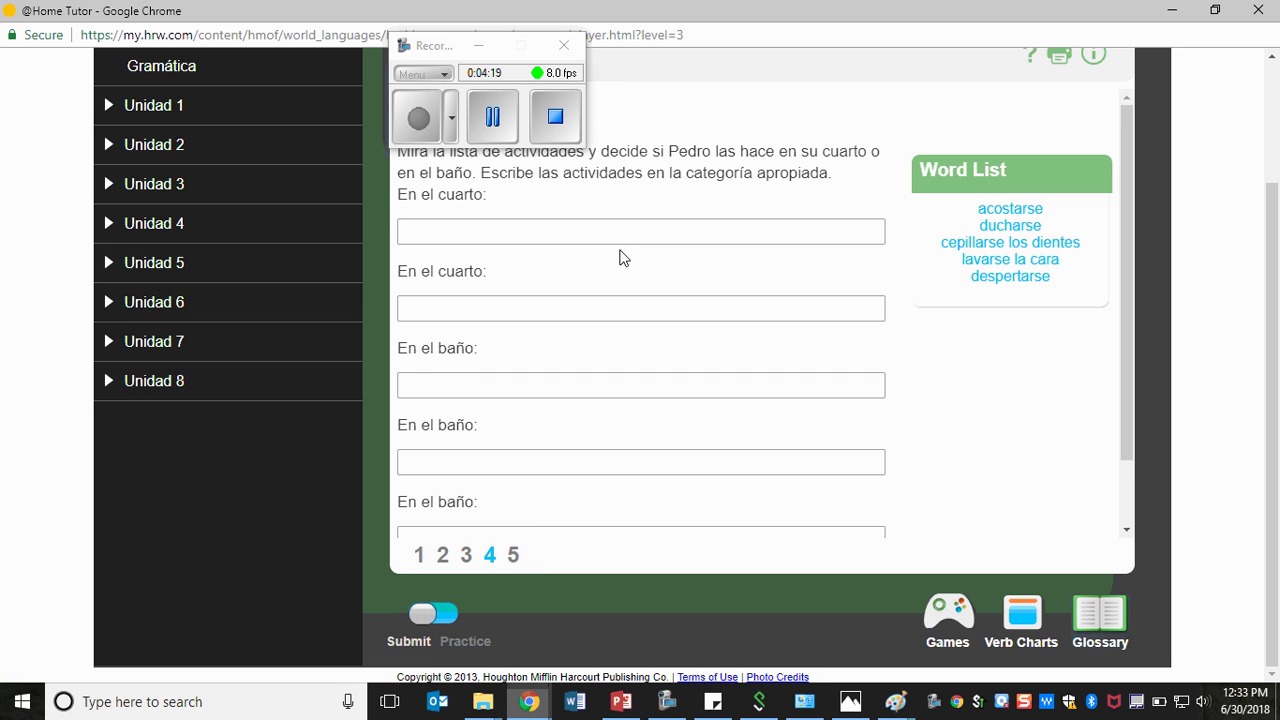
{"action": "scroll", "coordinate": [620, 258], "scroll_direction": "down", "scroll_amount": 1}
{"action": "left_click", "coordinate": [615, 296]}
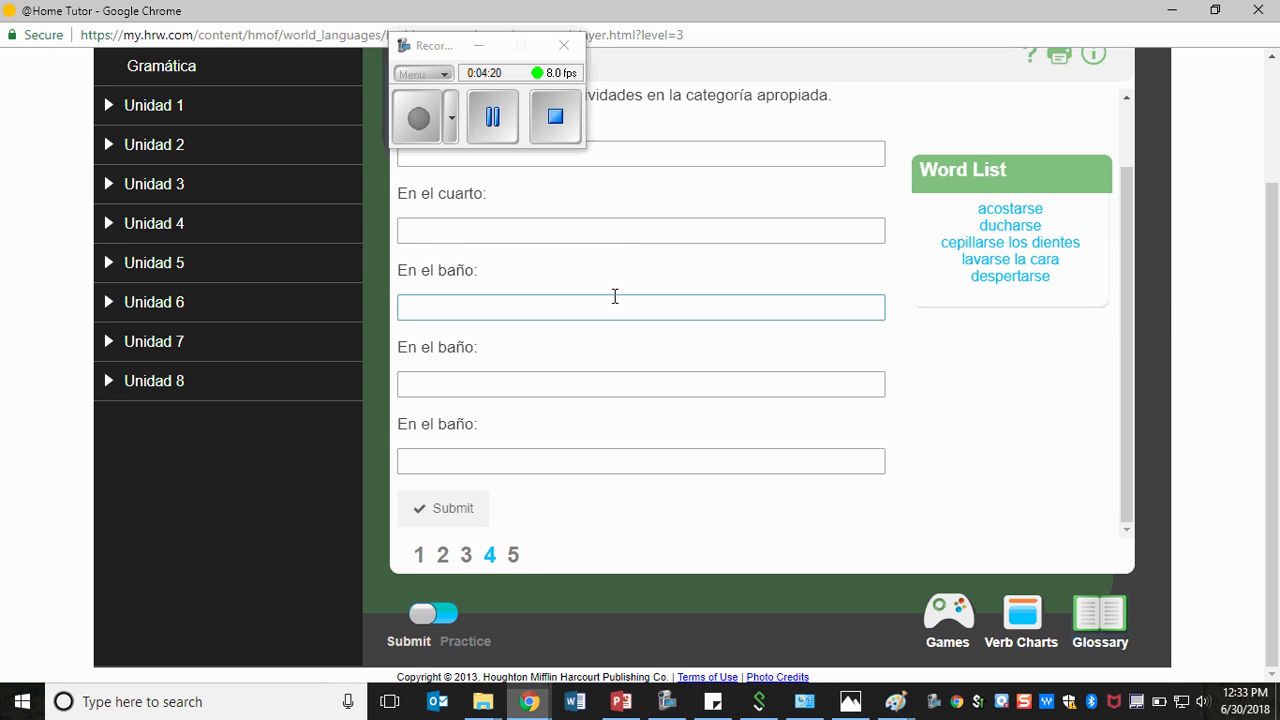
{"action": "scroll", "coordinate": [1046, 297], "scroll_direction": "up", "scroll_amount": 5}
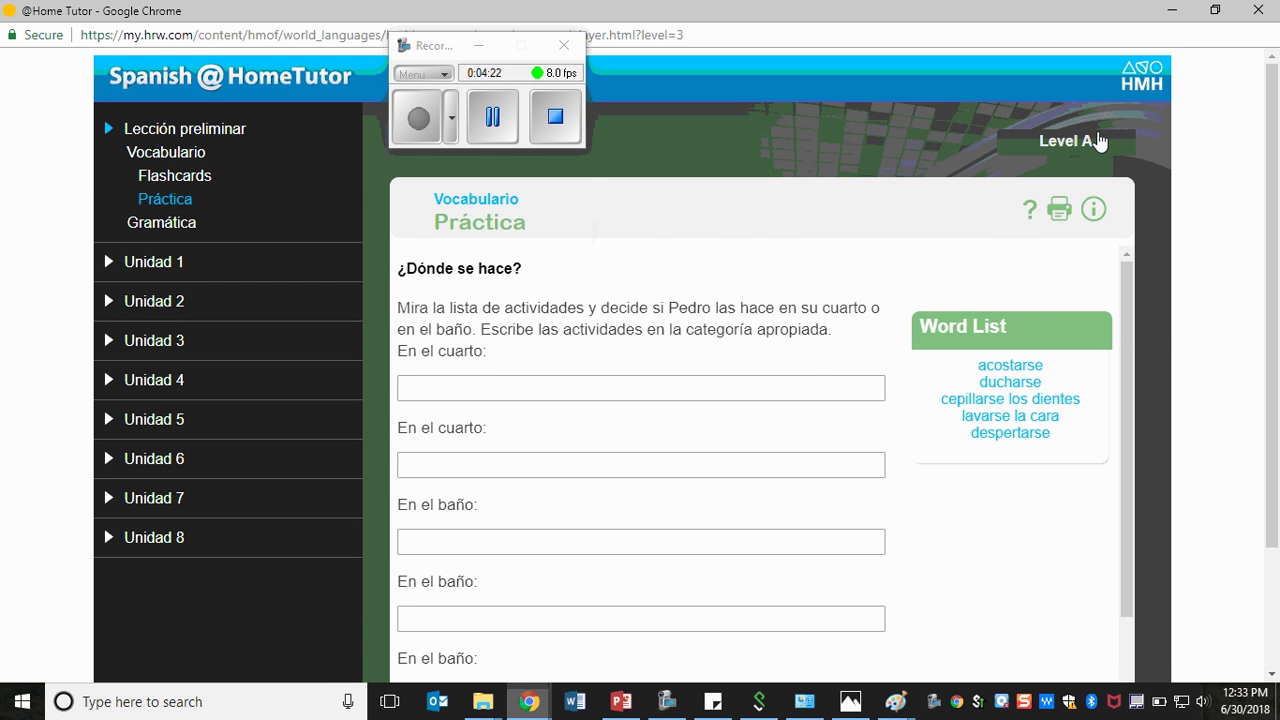
{"action": "scroll", "coordinate": [840, 334], "scroll_direction": "down", "scroll_amount": 1}
{"action": "scroll", "coordinate": [1149, 391], "scroll_direction": "down", "scroll_amount": 2}
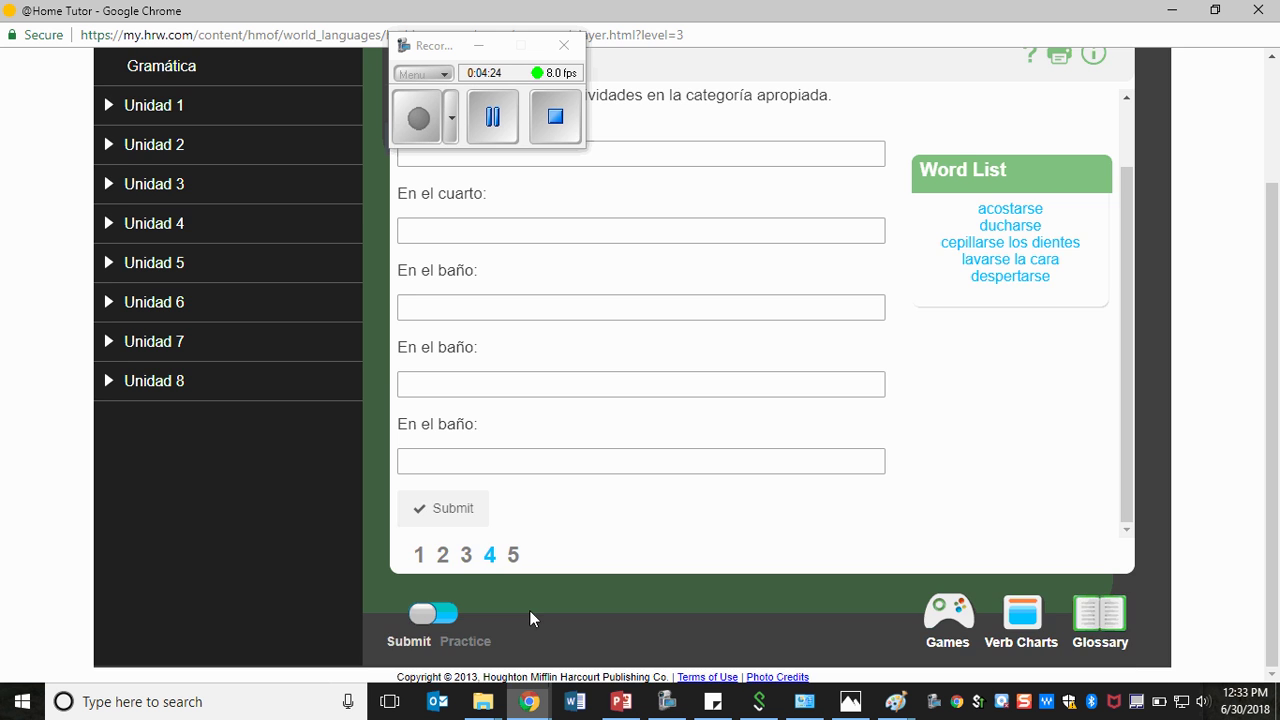
{"action": "scroll", "coordinate": [529, 609], "scroll_direction": "up", "scroll_amount": 3}
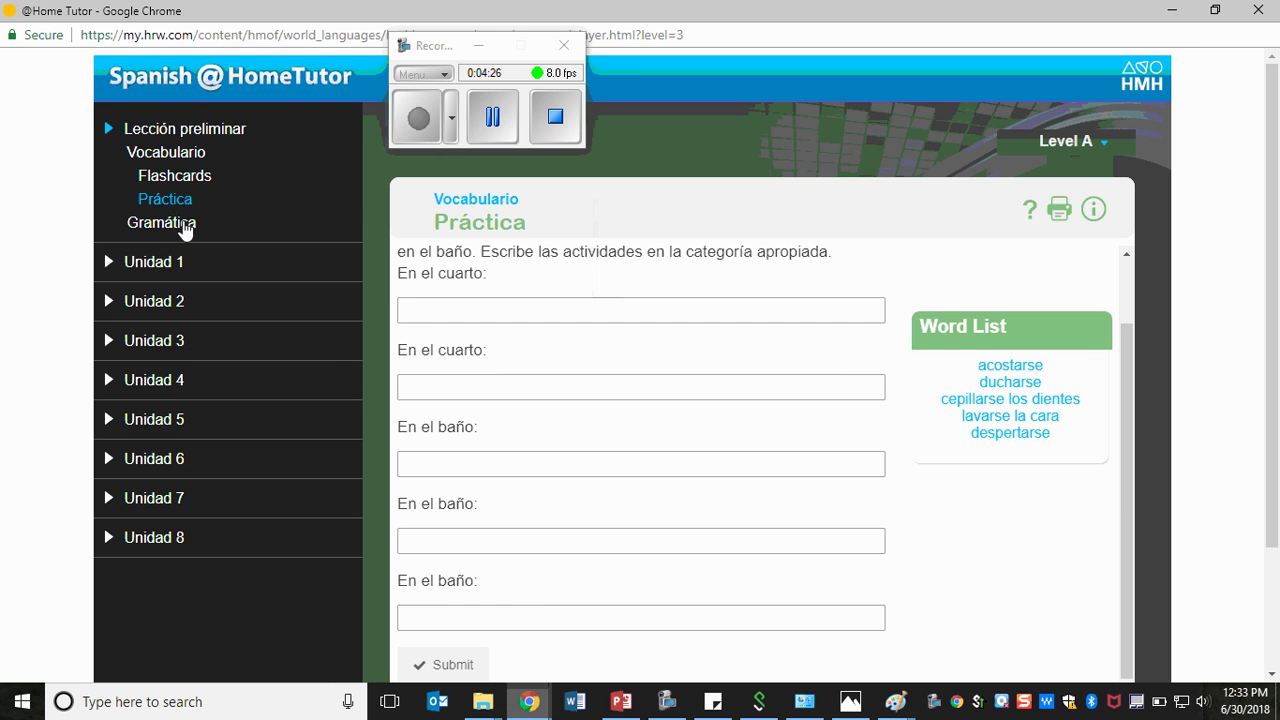
- Open the Gramática Práctica: 1 exercise and dismiss its instructions
{"action": "left_click", "coordinate": [185, 225]}
{"action": "left_click", "coordinate": [183, 203]}
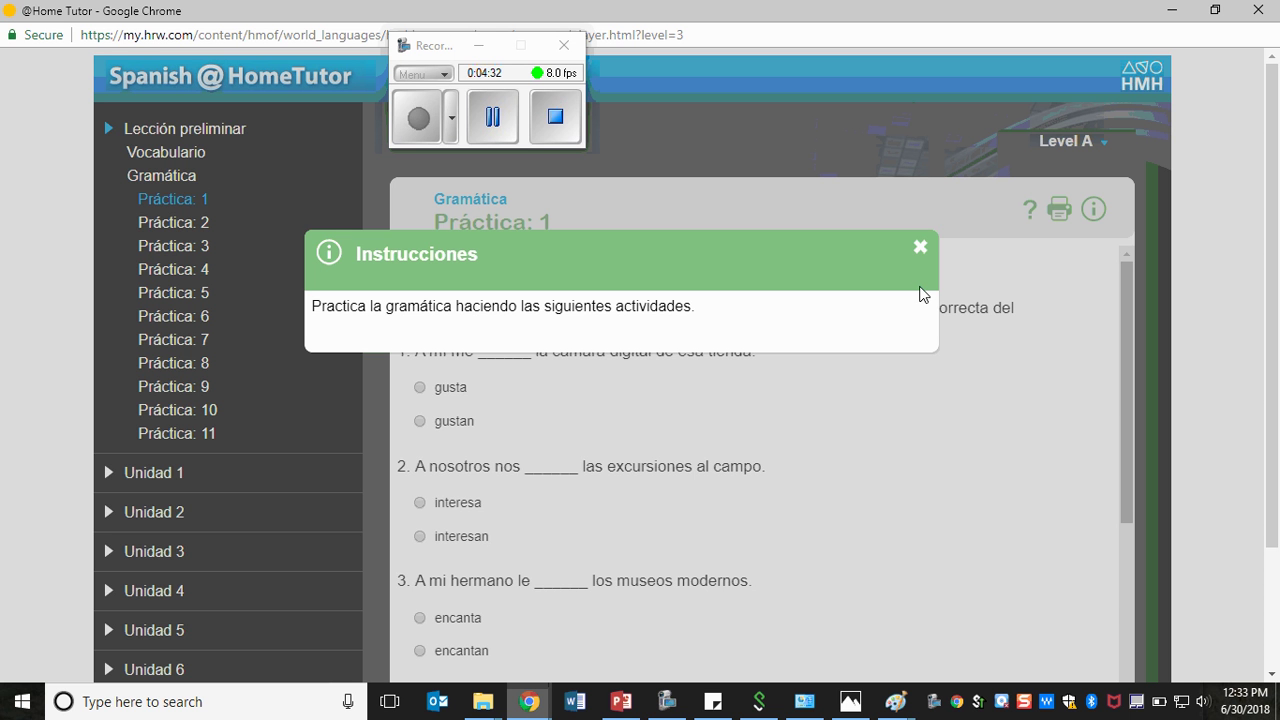
{"action": "left_click", "coordinate": [922, 254]}
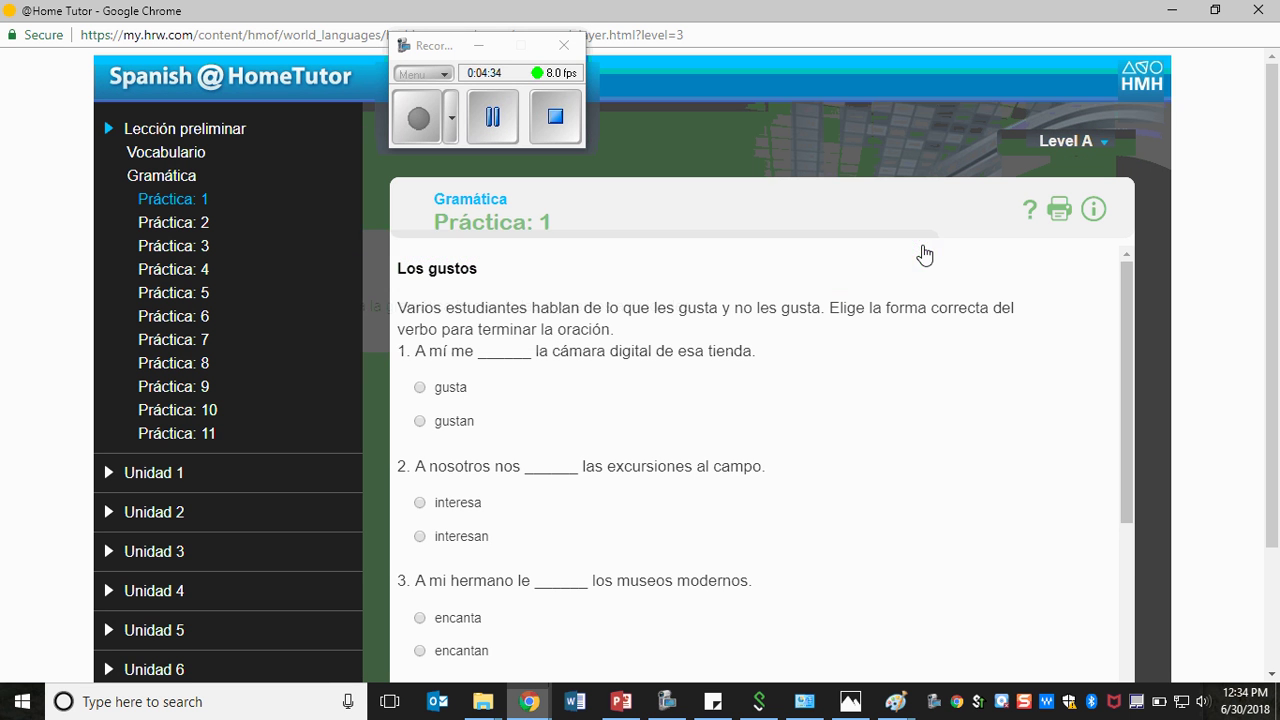
{"action": "scroll", "coordinate": [826, 311], "scroll_direction": "down", "scroll_amount": 2}
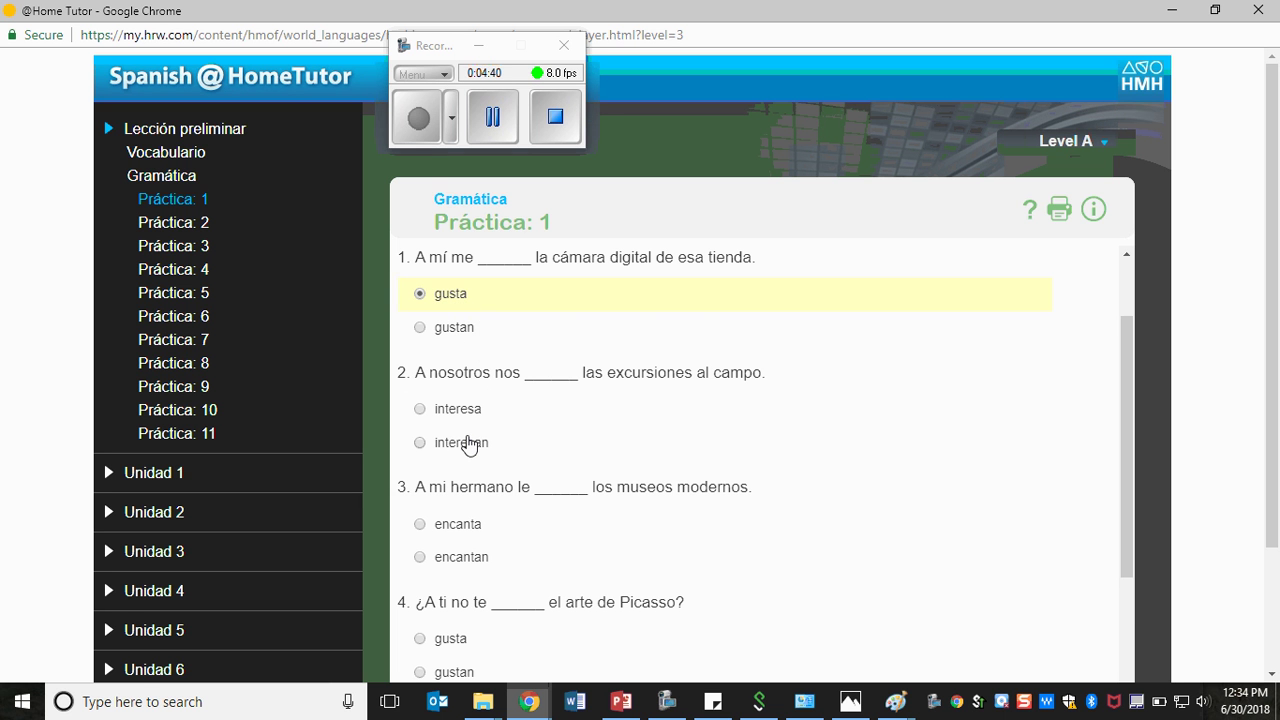
- Answer interesan for question 2, encantan for 3, gusta for 4, and submit
{"action": "left_click", "coordinate": [468, 443]}
{"action": "scroll", "coordinate": [549, 443], "scroll_direction": "down", "scroll_amount": 2}
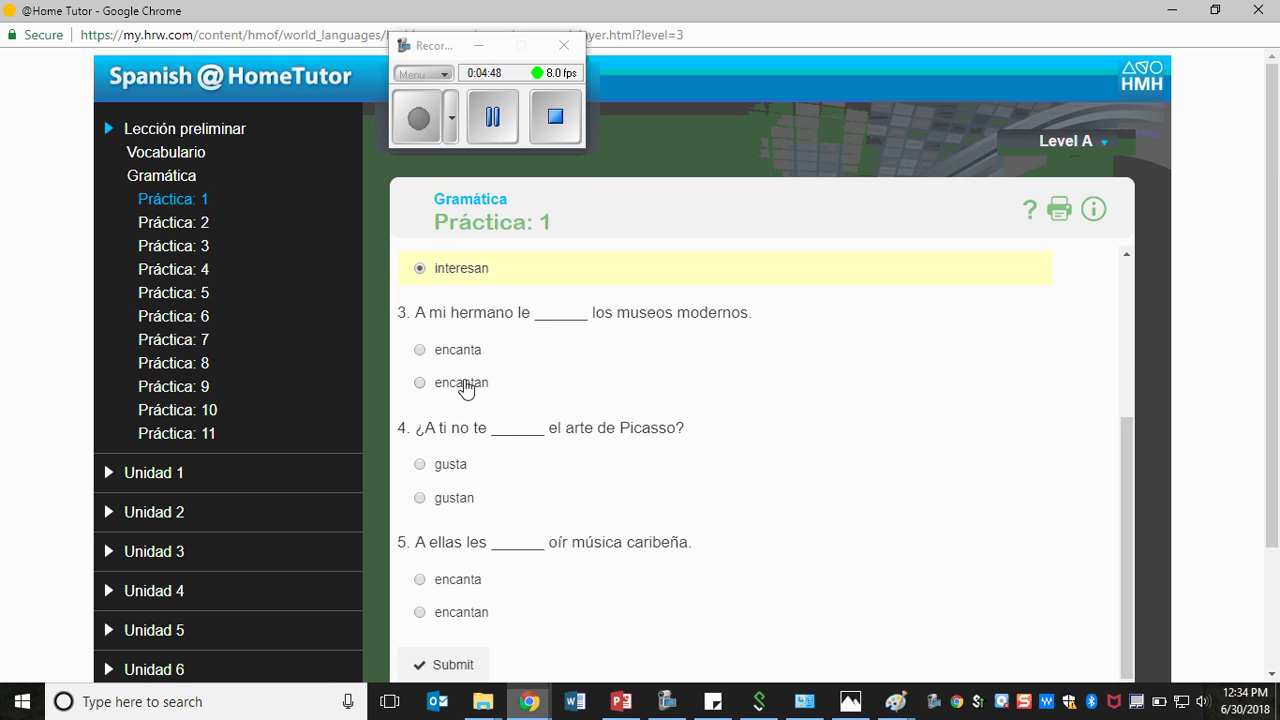
{"action": "left_click", "coordinate": [466, 382]}
{"action": "scroll", "coordinate": [577, 389], "scroll_direction": "down", "scroll_amount": 2}
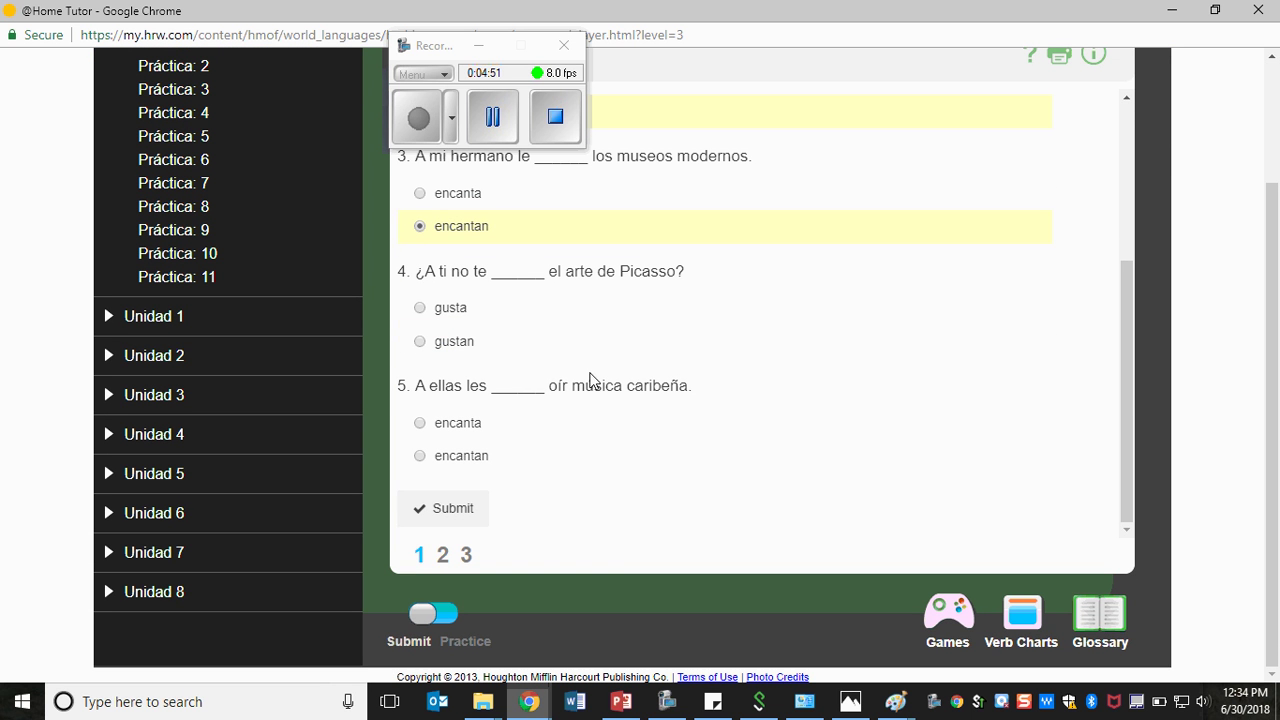
{"action": "left_click", "coordinate": [444, 314]}
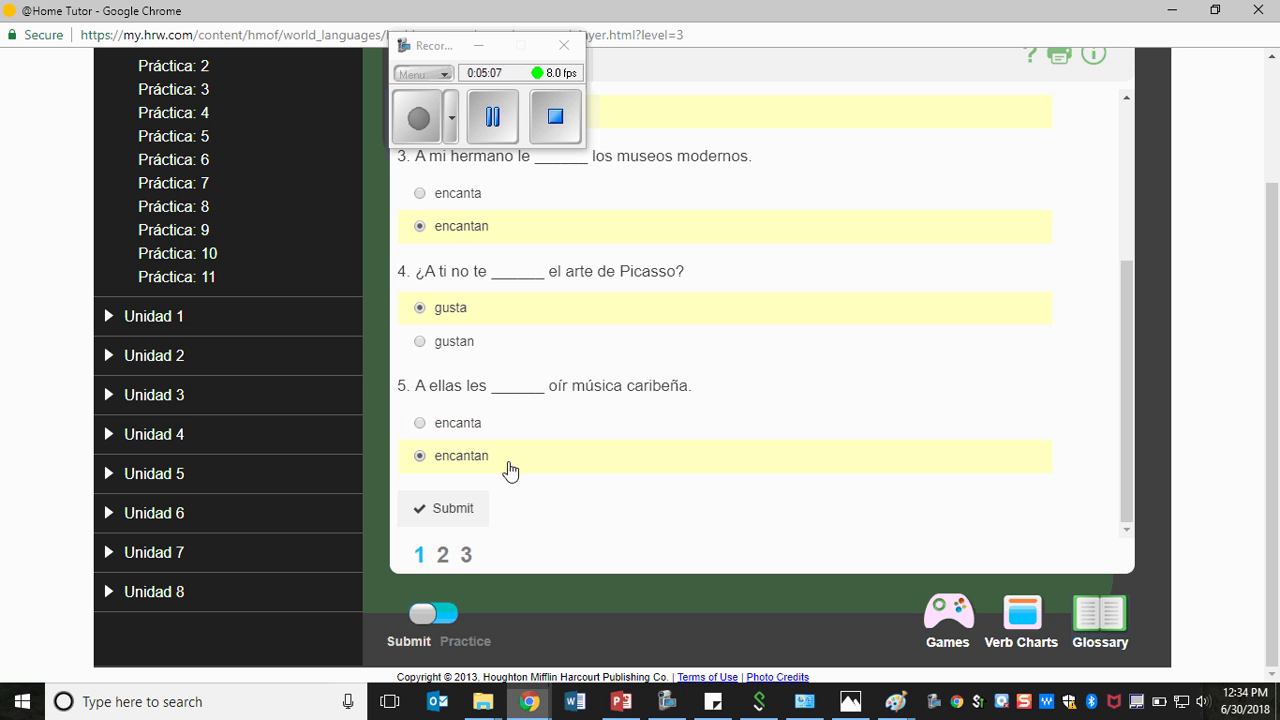
{"action": "left_click", "coordinate": [466, 515]}
- Change question 5 to encanta, resubmit, and go to exercise page 2
{"action": "scroll", "coordinate": [774, 434], "scroll_direction": "up", "scroll_amount": 5}
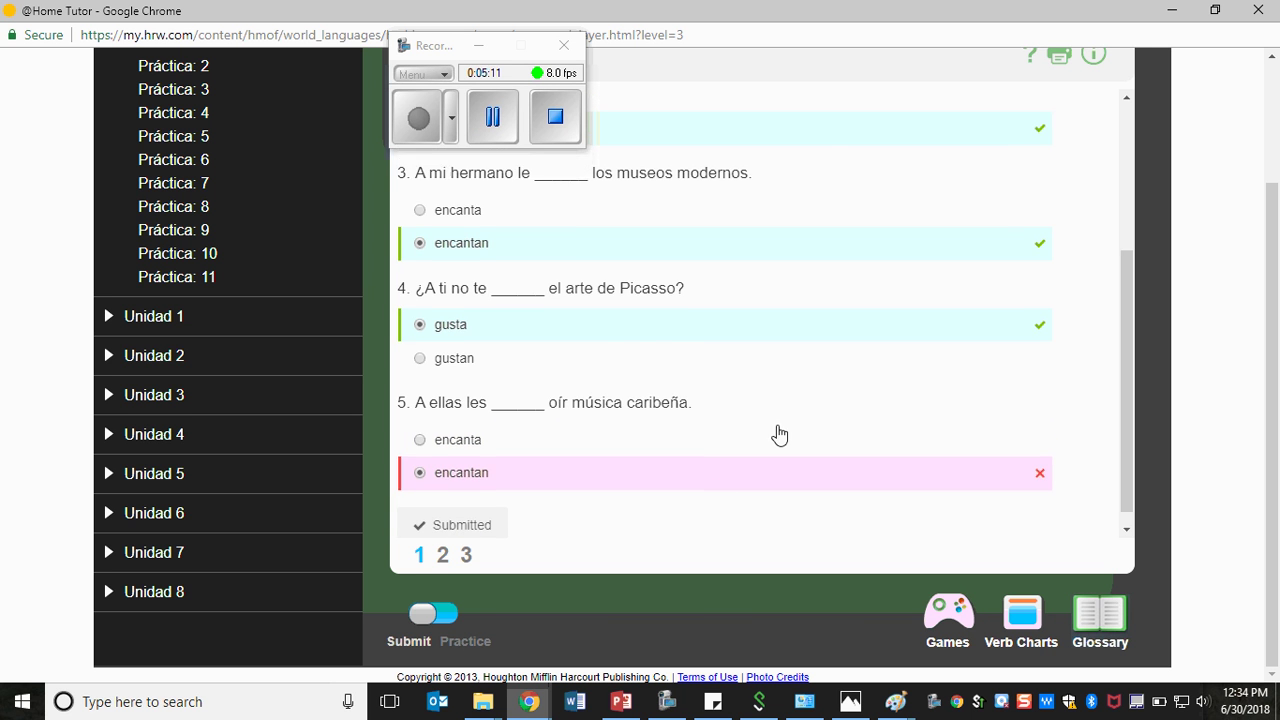
{"action": "scroll", "coordinate": [770, 420], "scroll_direction": "down", "scroll_amount": 3}
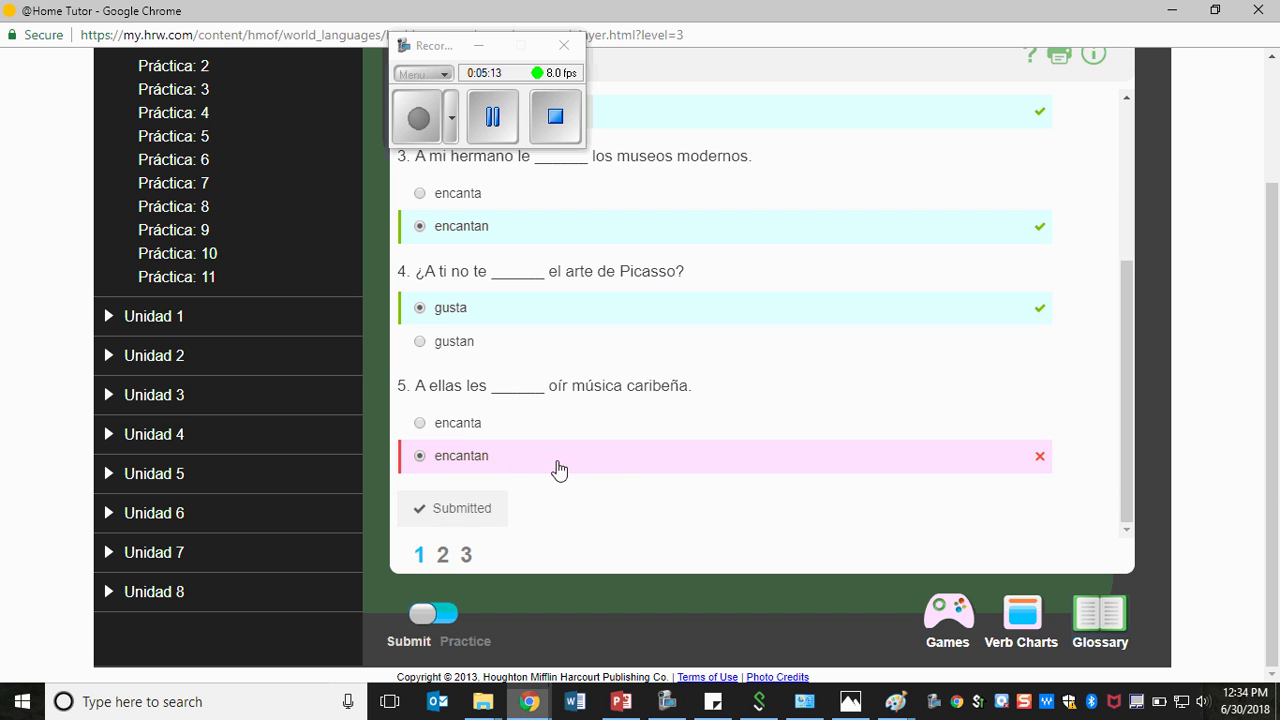
{"action": "left_click", "coordinate": [458, 424]}
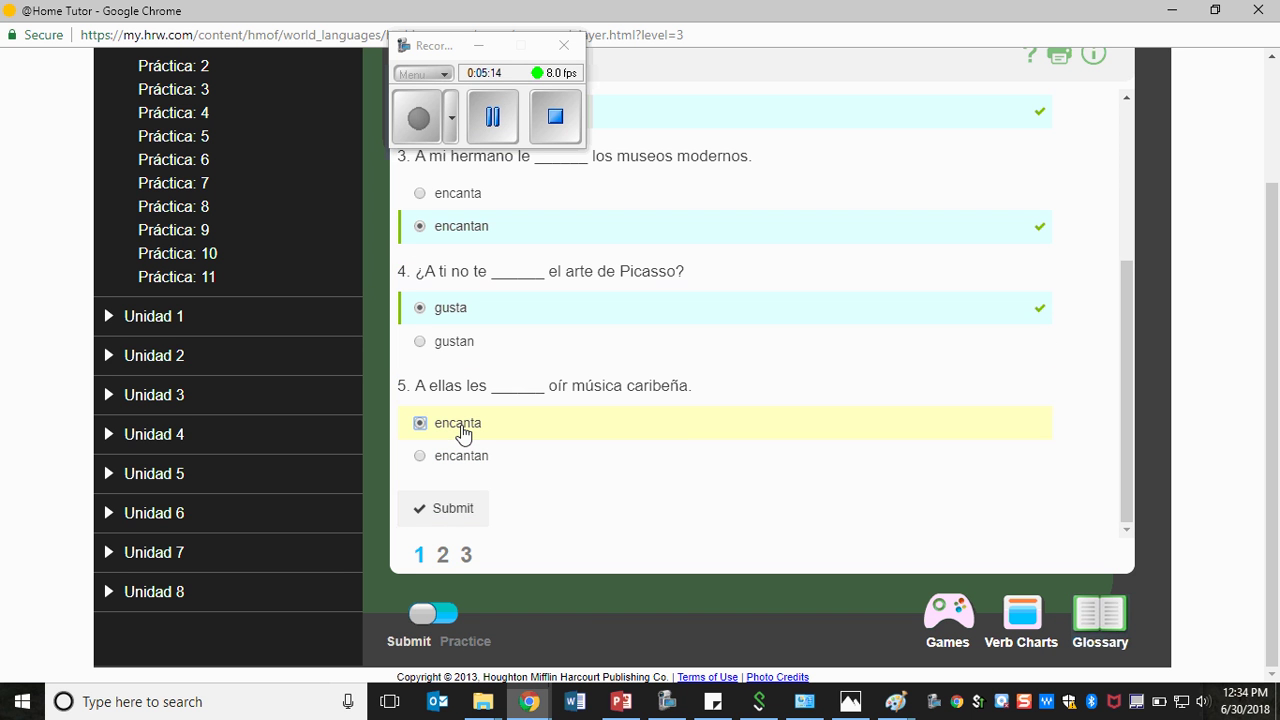
{"action": "left_click", "coordinate": [449, 510]}
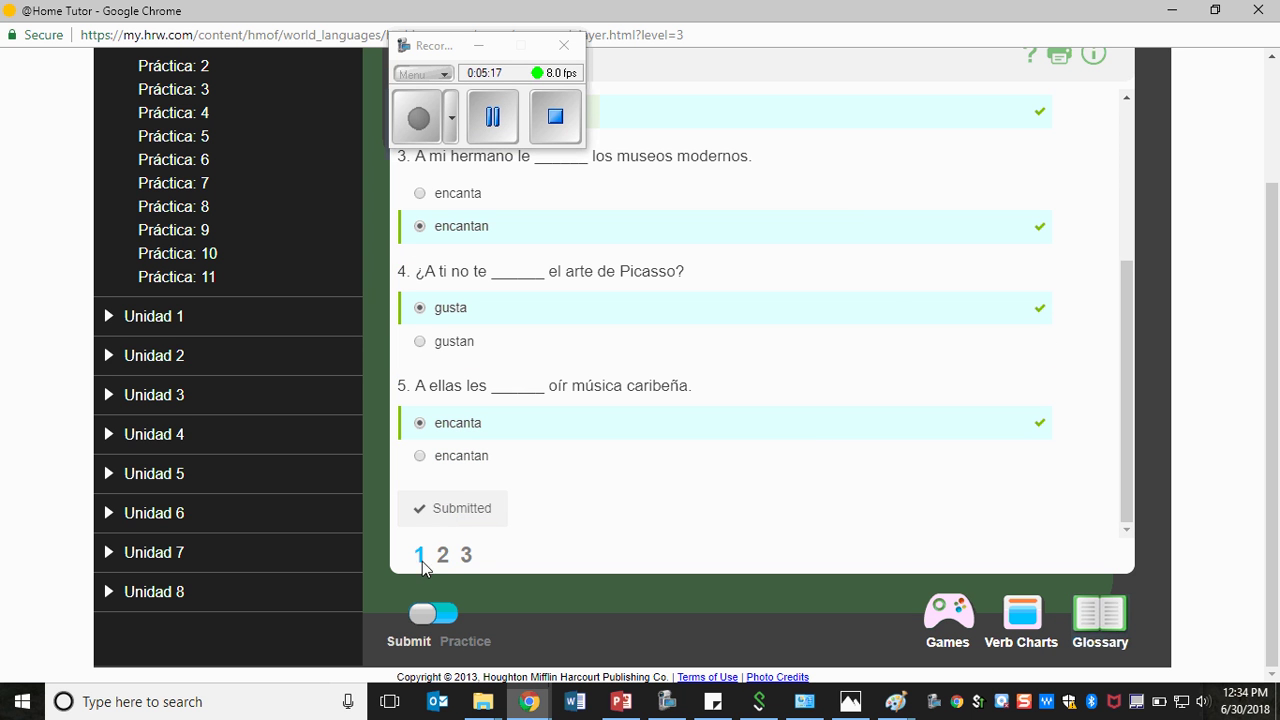
{"action": "left_click", "coordinate": [443, 555]}
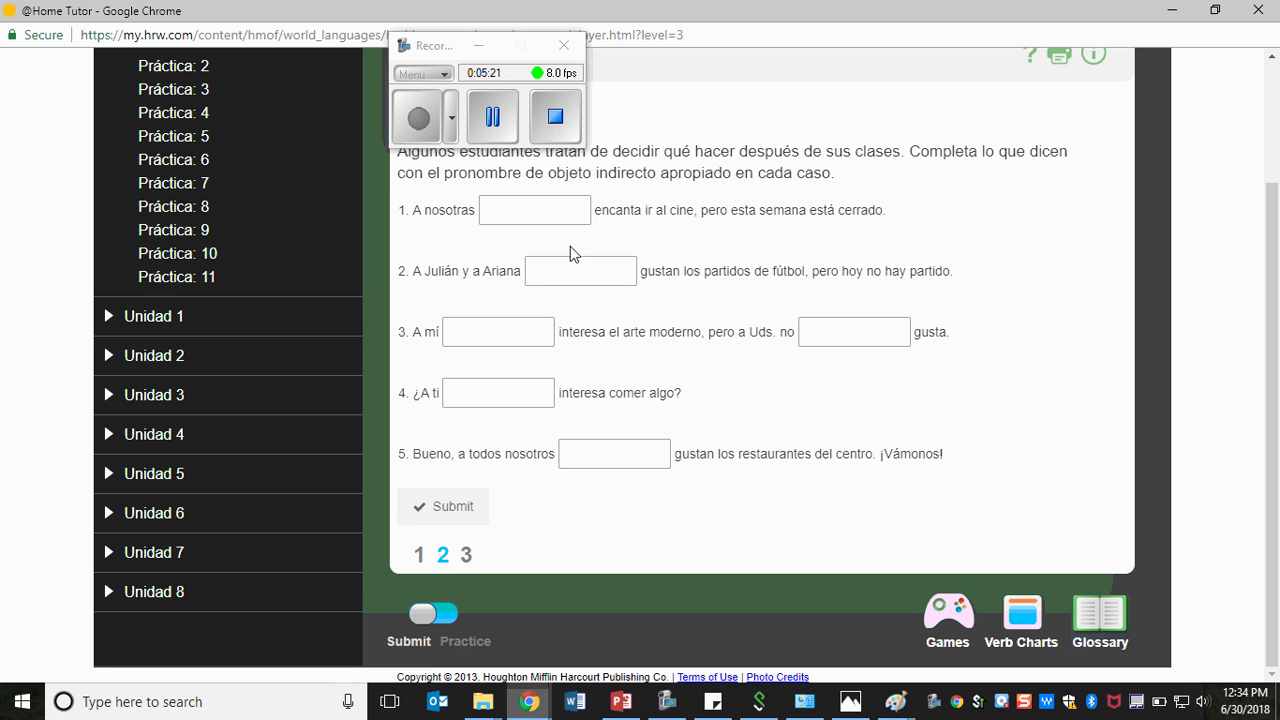
{"action": "scroll", "coordinate": [575, 252], "scroll_direction": "up", "scroll_amount": 2}
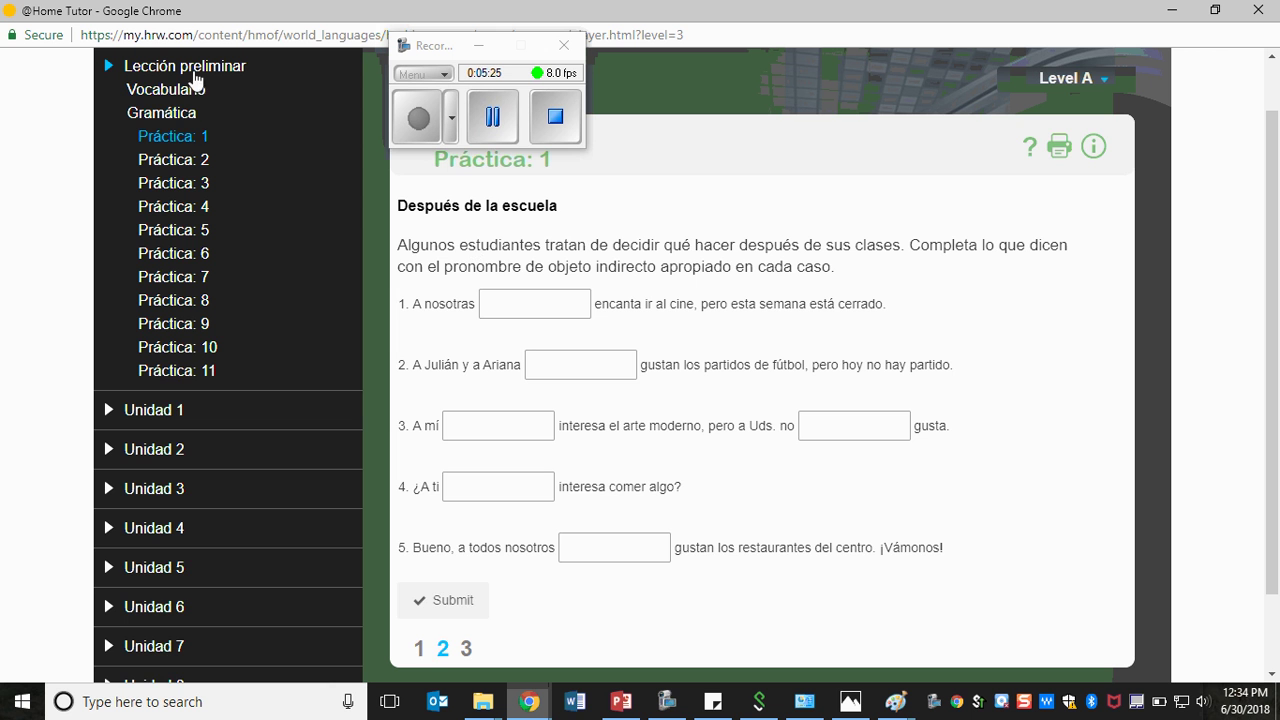
- Expand Unidad 1 > Lección 1 > Gramática and open Práctica: gramática 1, Un viaje de acampar
{"action": "left_click", "coordinate": [150, 410]}
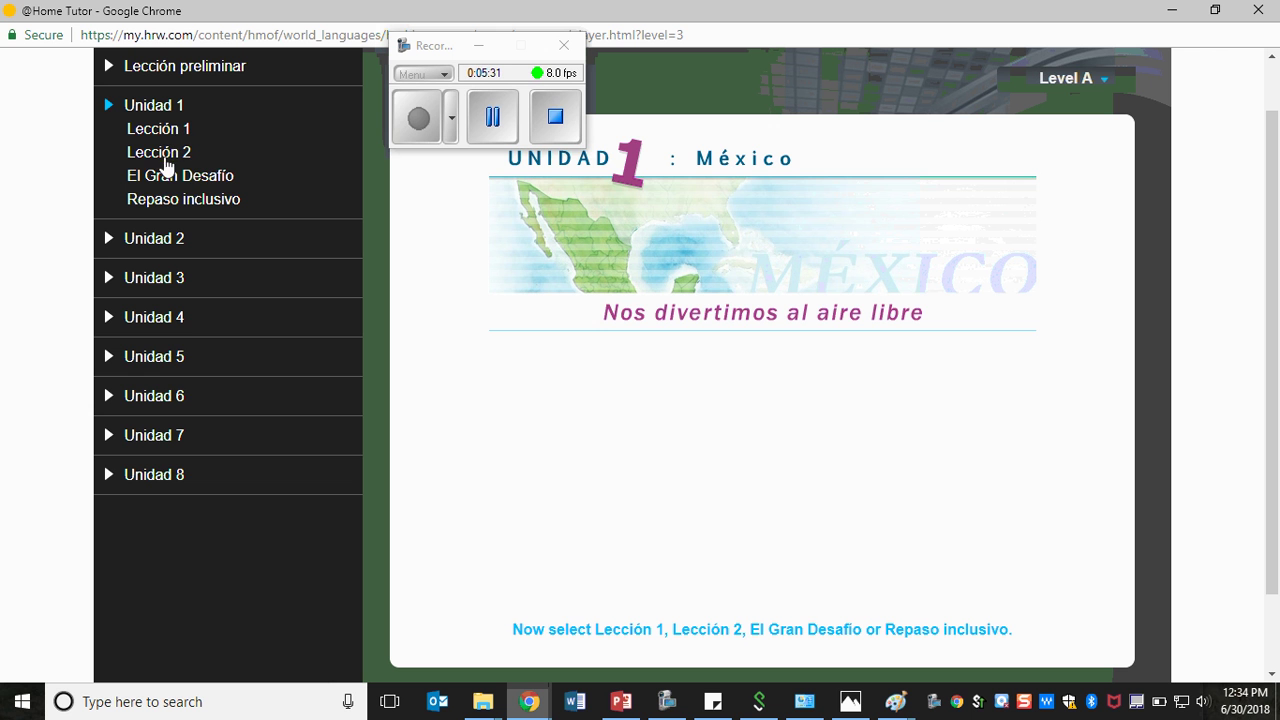
{"action": "left_click", "coordinate": [160, 135]}
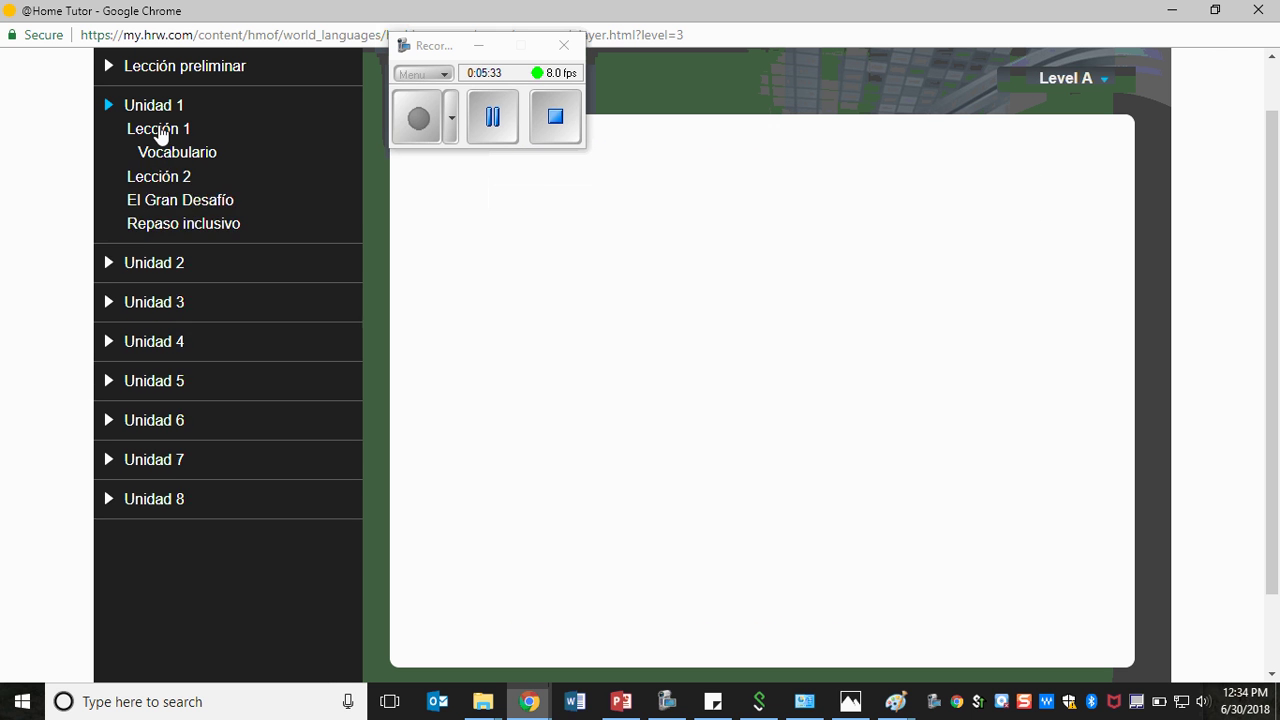
{"action": "left_click", "coordinate": [168, 158]}
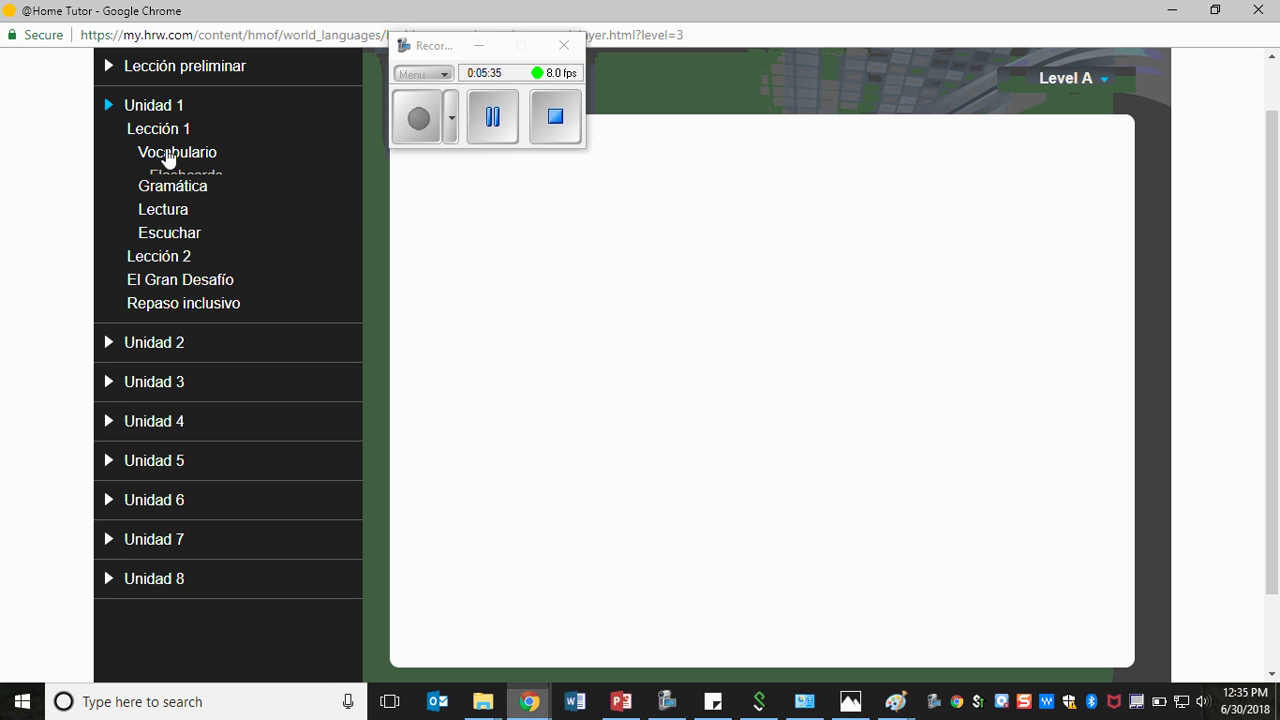
{"action": "left_click", "coordinate": [177, 225]}
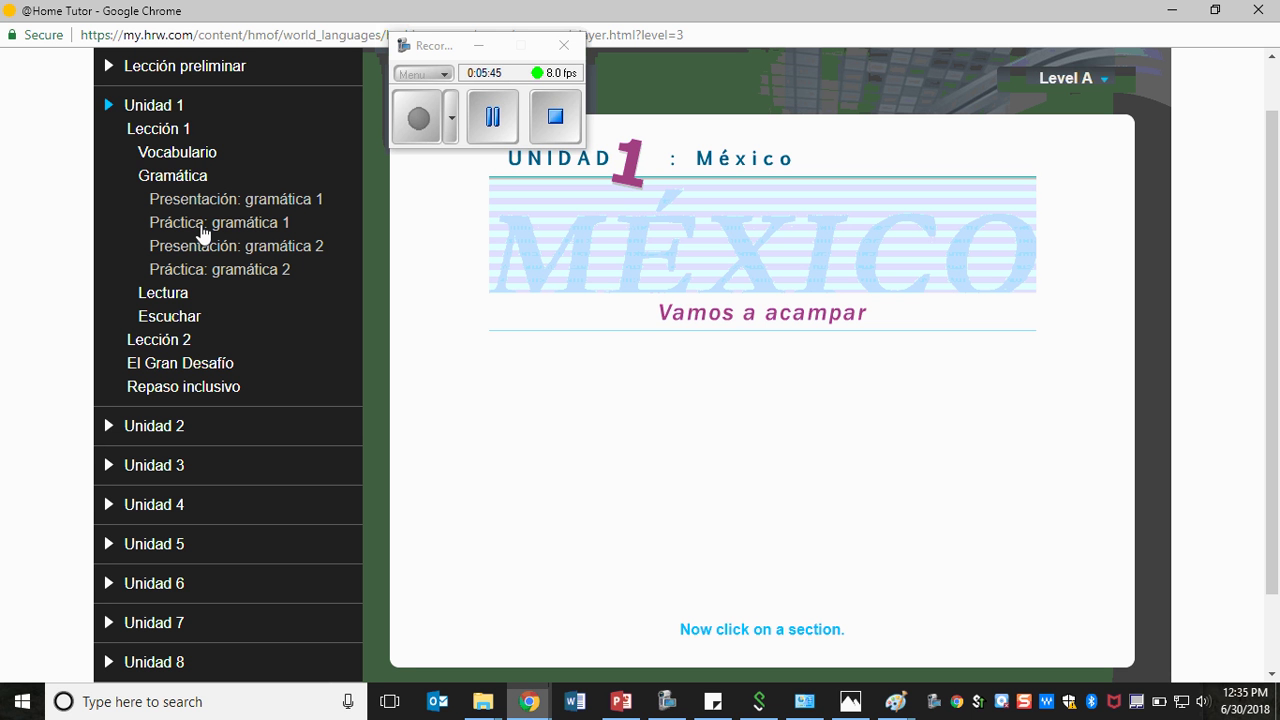
{"action": "left_click", "coordinate": [202, 230]}
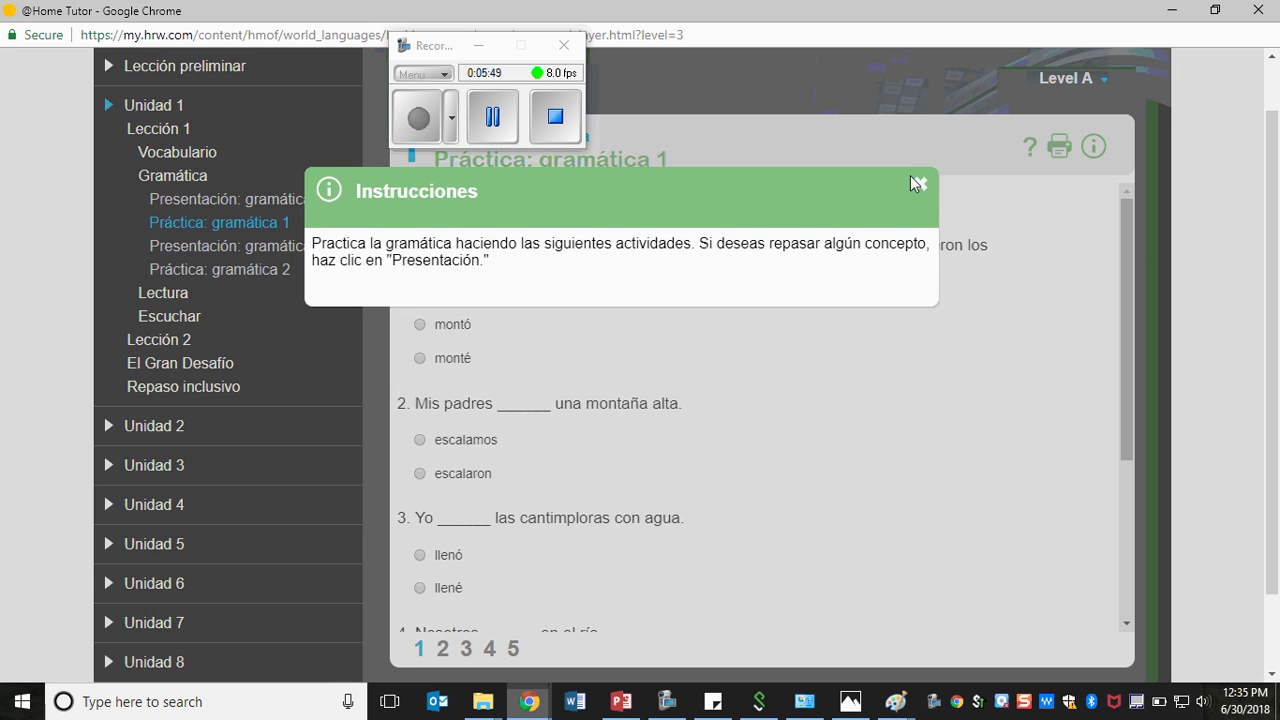
- Dismiss the instructions and leave the difficulty at Level A
{"action": "left_click", "coordinate": [920, 186]}
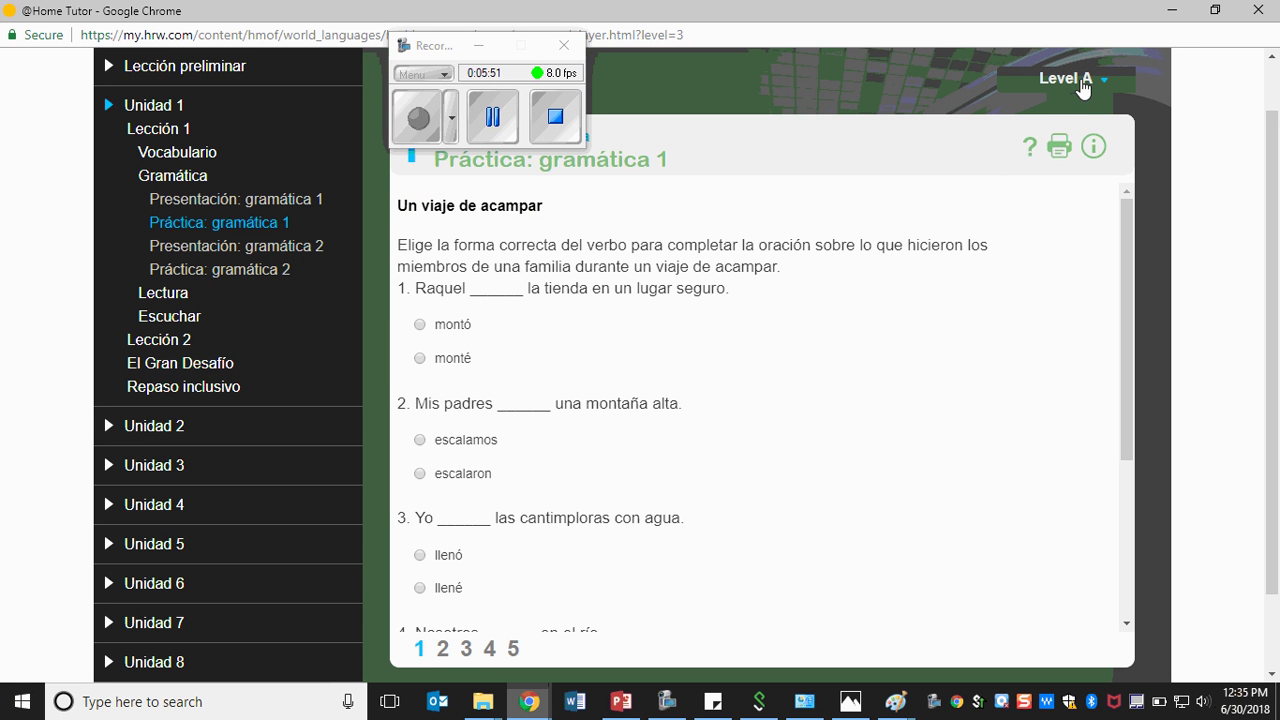
{"action": "left_click", "coordinate": [1084, 82]}
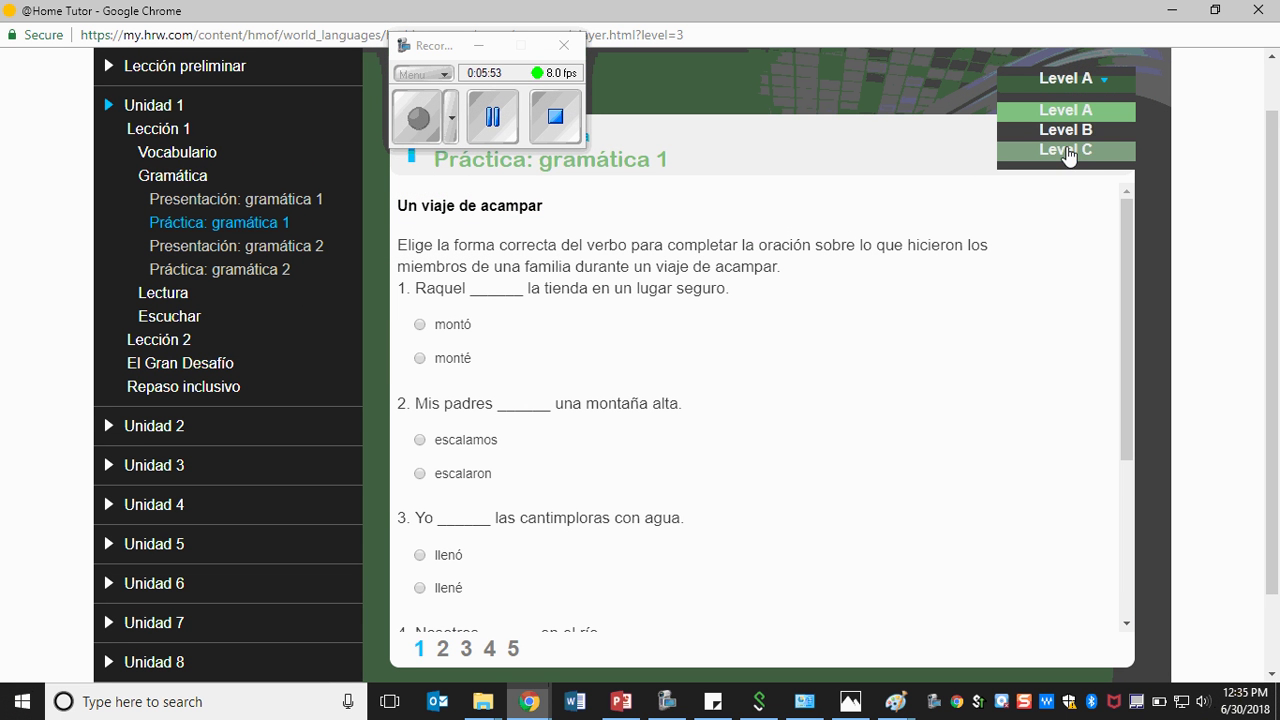
{"action": "left_click", "coordinate": [750, 98]}
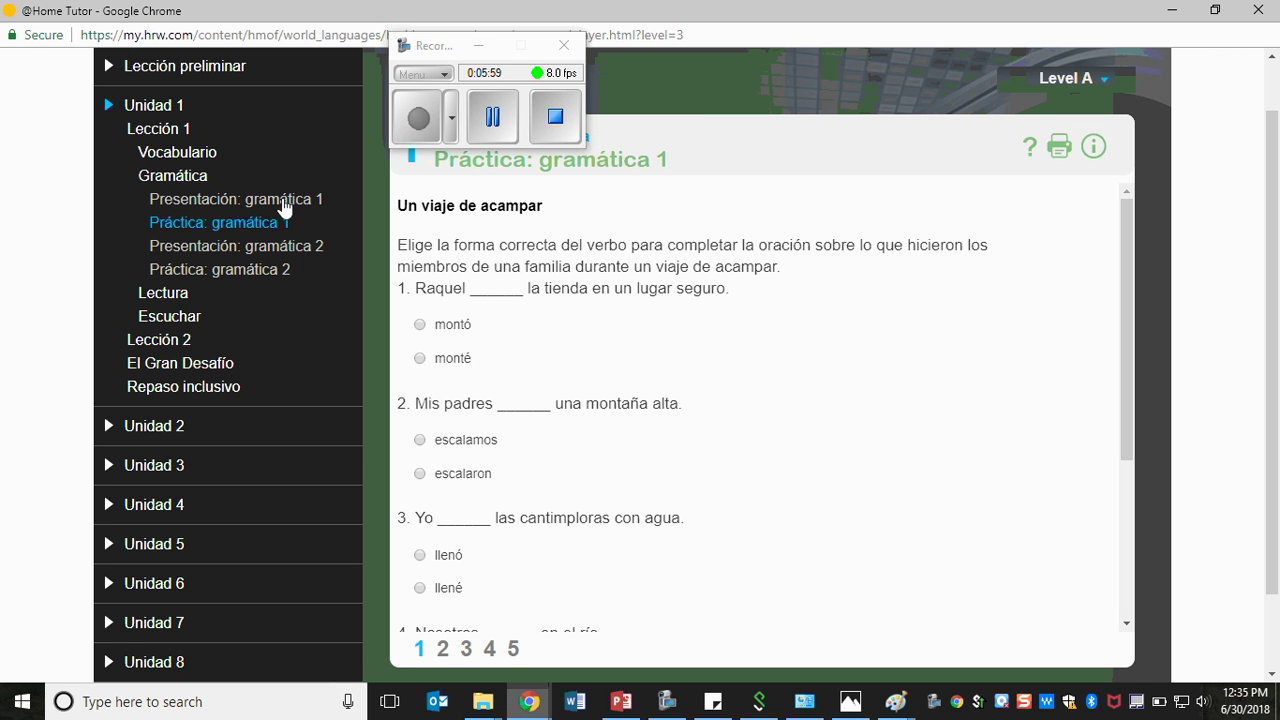
{"action": "left_click", "coordinate": [283, 199]}
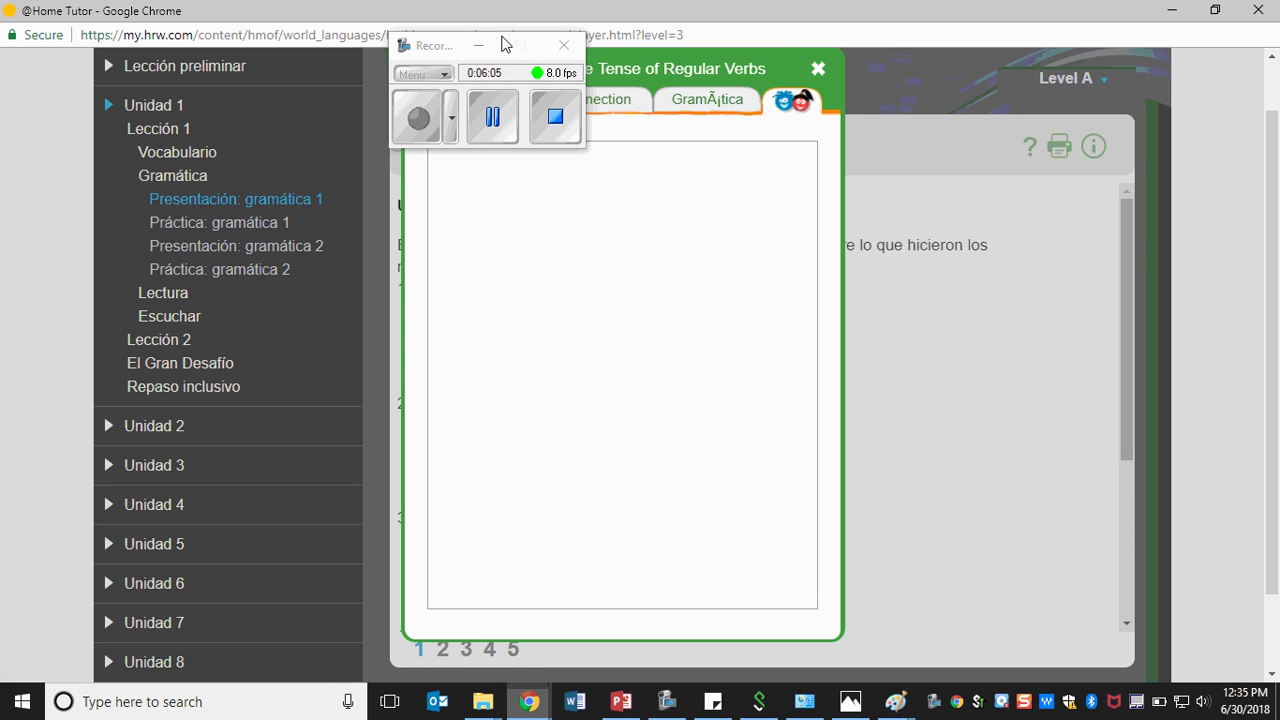
{"action": "left_click_drag", "start_coordinate": [428, 42], "coordinate": [118, 30]}
{"action": "left_click", "coordinate": [510, 106]}
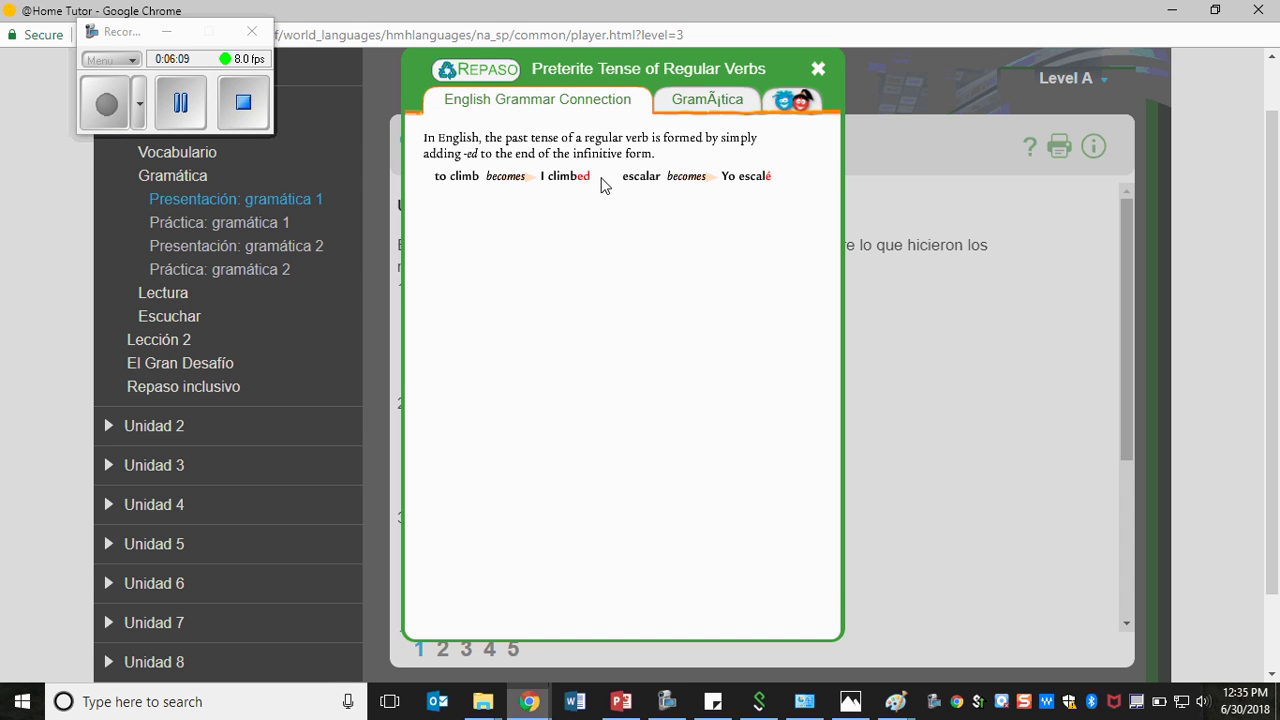
{"action": "left_click", "coordinate": [718, 106]}
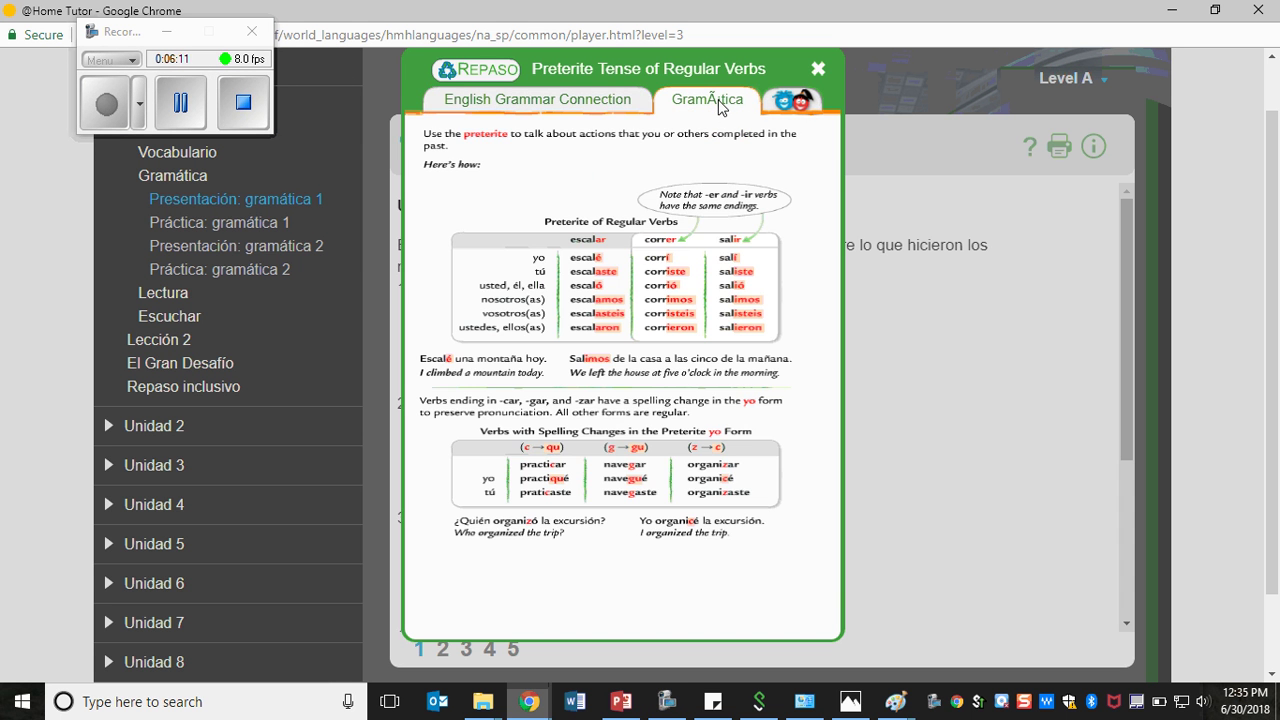
{"action": "scroll", "coordinate": [596, 84], "scroll_direction": "down", "scroll_amount": 1}
{"action": "scroll", "coordinate": [588, 160], "scroll_direction": "up", "scroll_amount": 1}
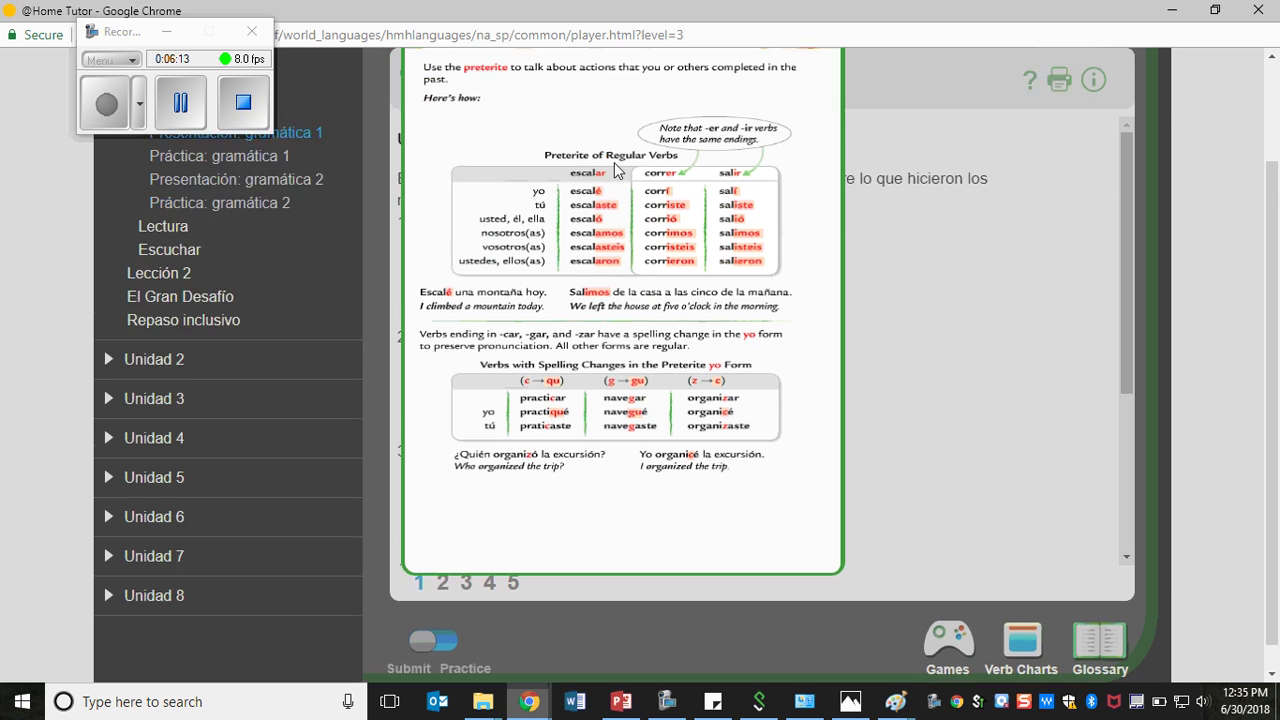
{"action": "left_click", "coordinate": [592, 105]}
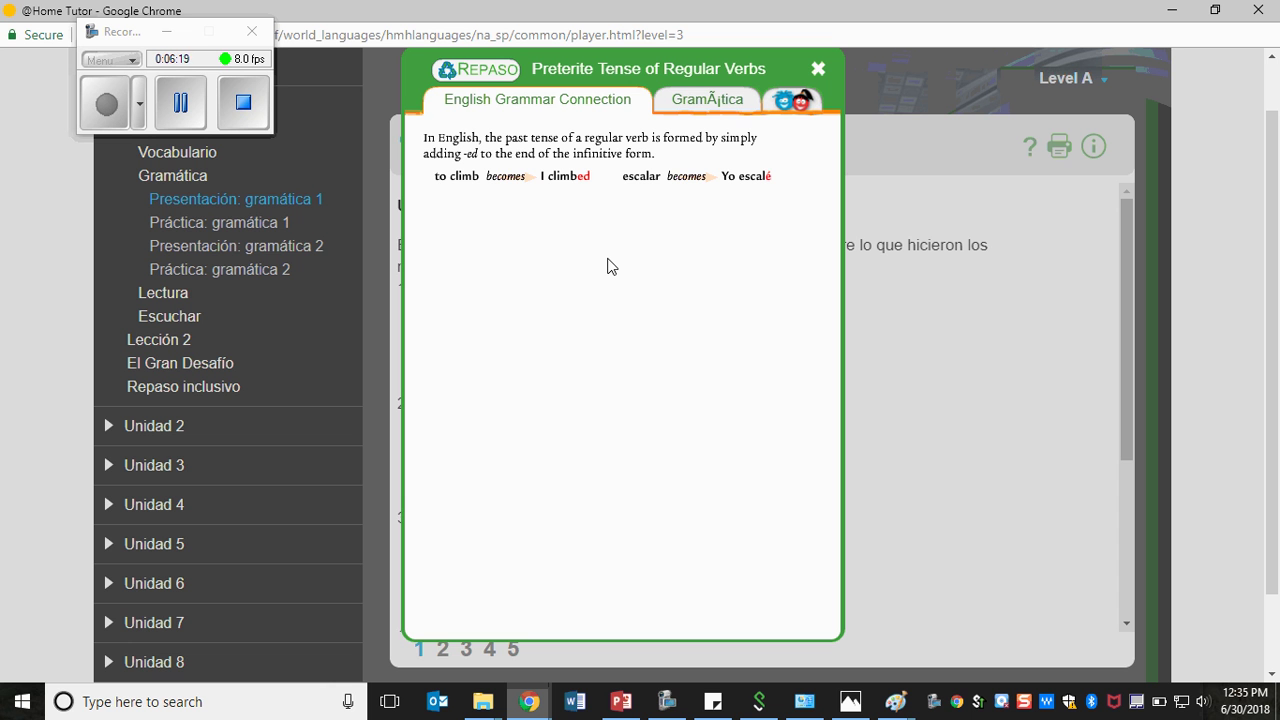
{"action": "left_click", "coordinate": [688, 96]}
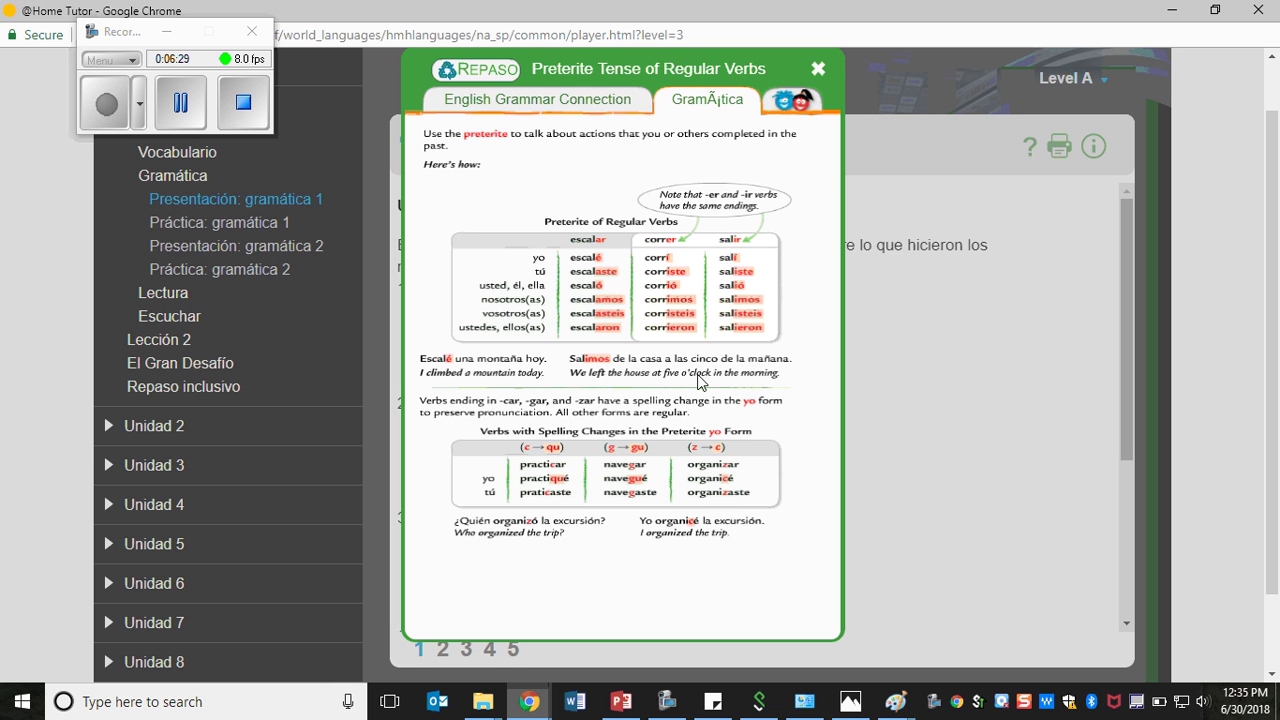
{"action": "left_click", "coordinate": [799, 104]}
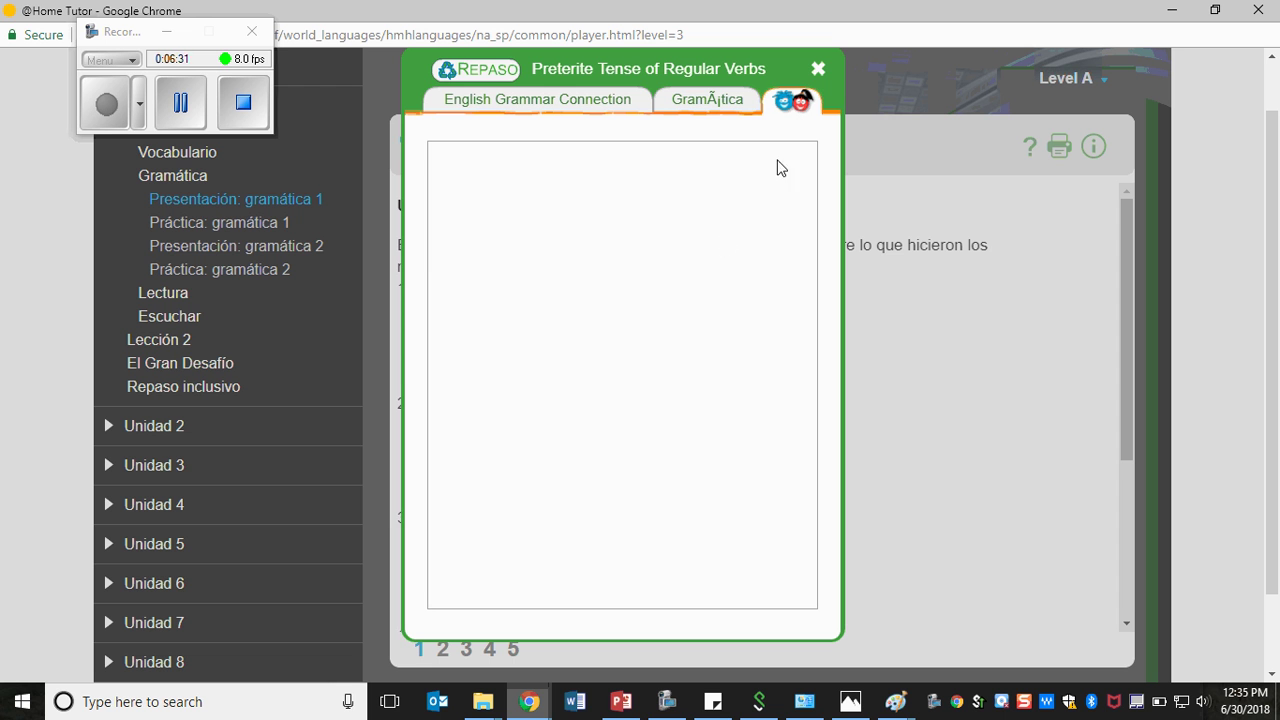
- Close the preterite review, pass through Lectura, and open the Escuchar ¿Cierto o falso? listening exercise
{"action": "left_click", "coordinate": [819, 74]}
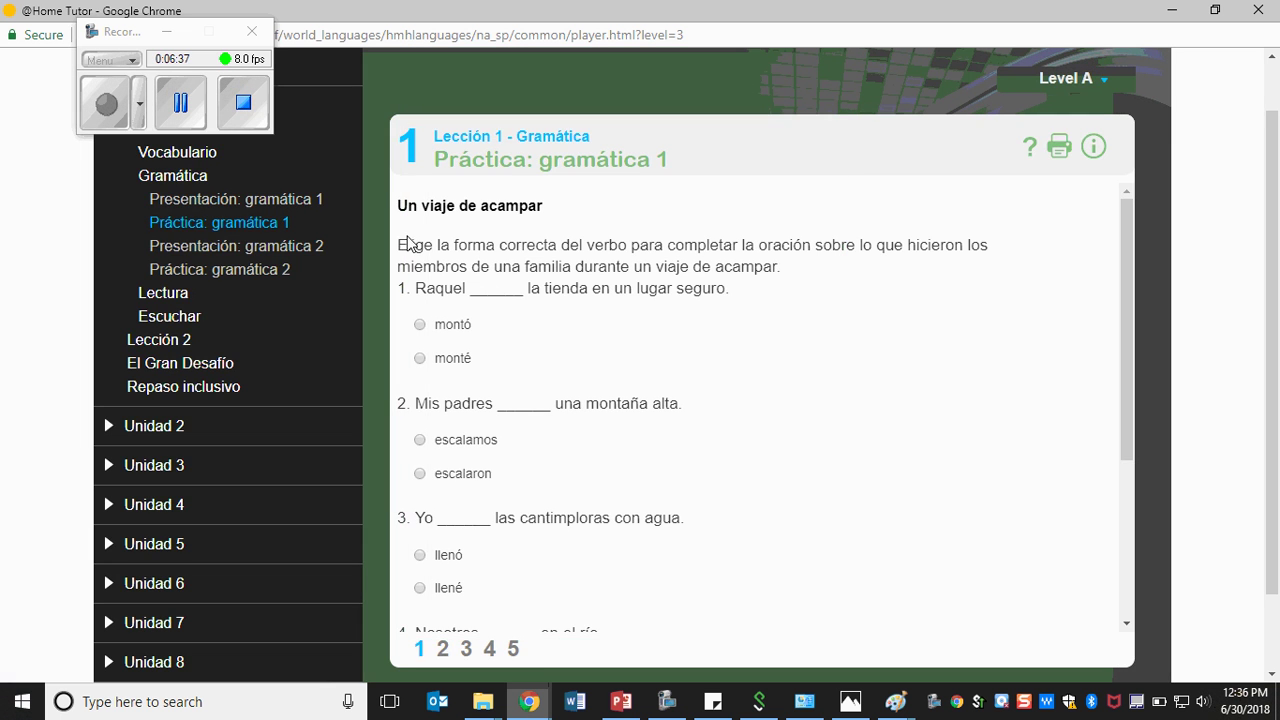
{"action": "left_click", "coordinate": [181, 295]}
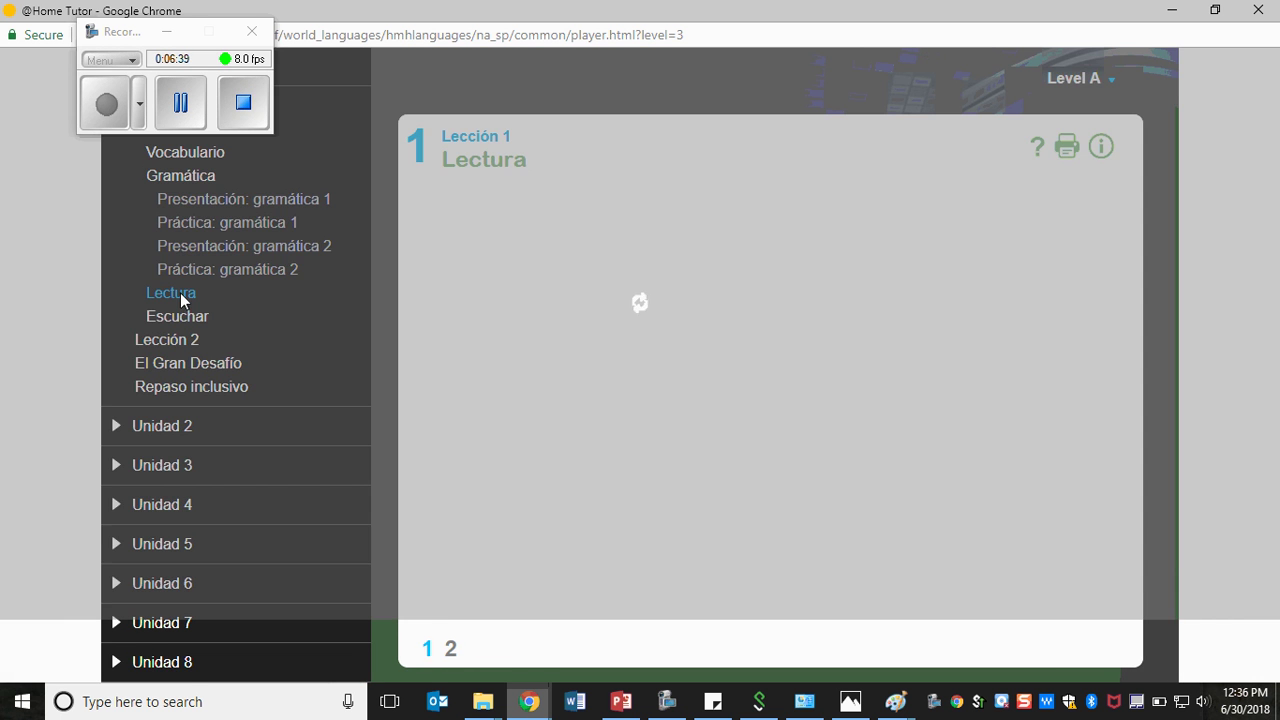
{"action": "left_click", "coordinate": [295, 290]}
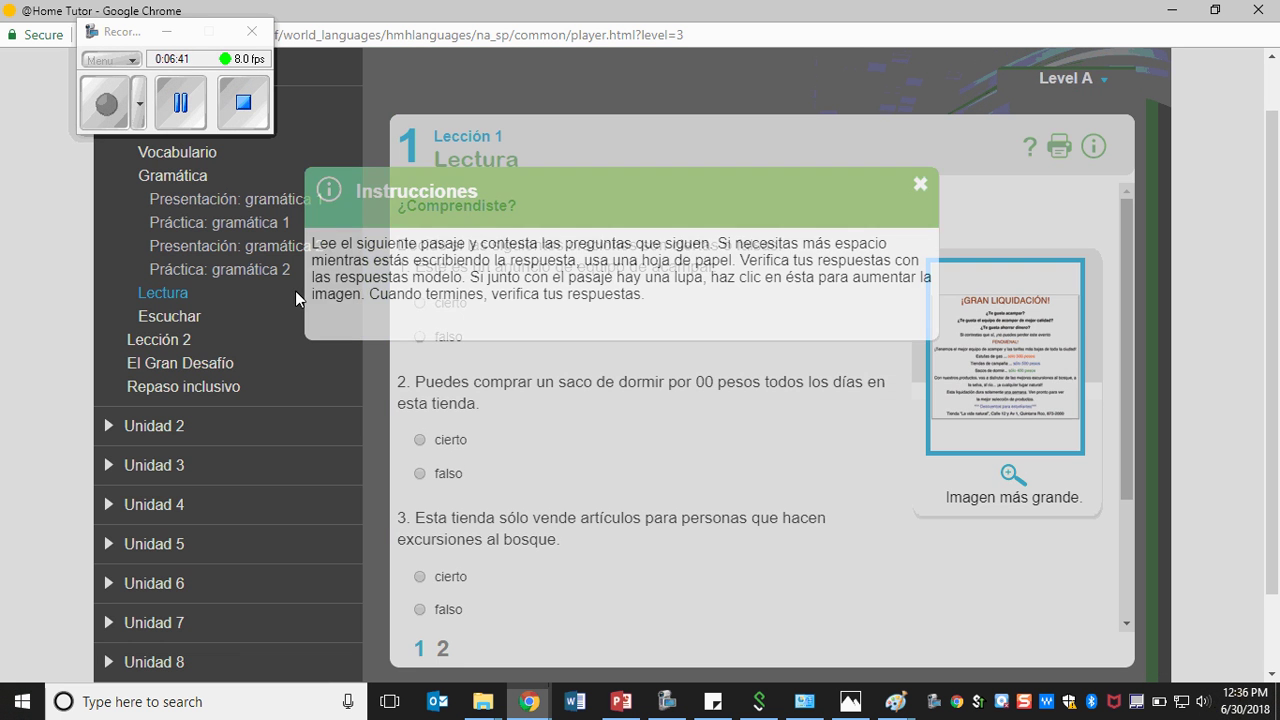
{"action": "left_click", "coordinate": [919, 185]}
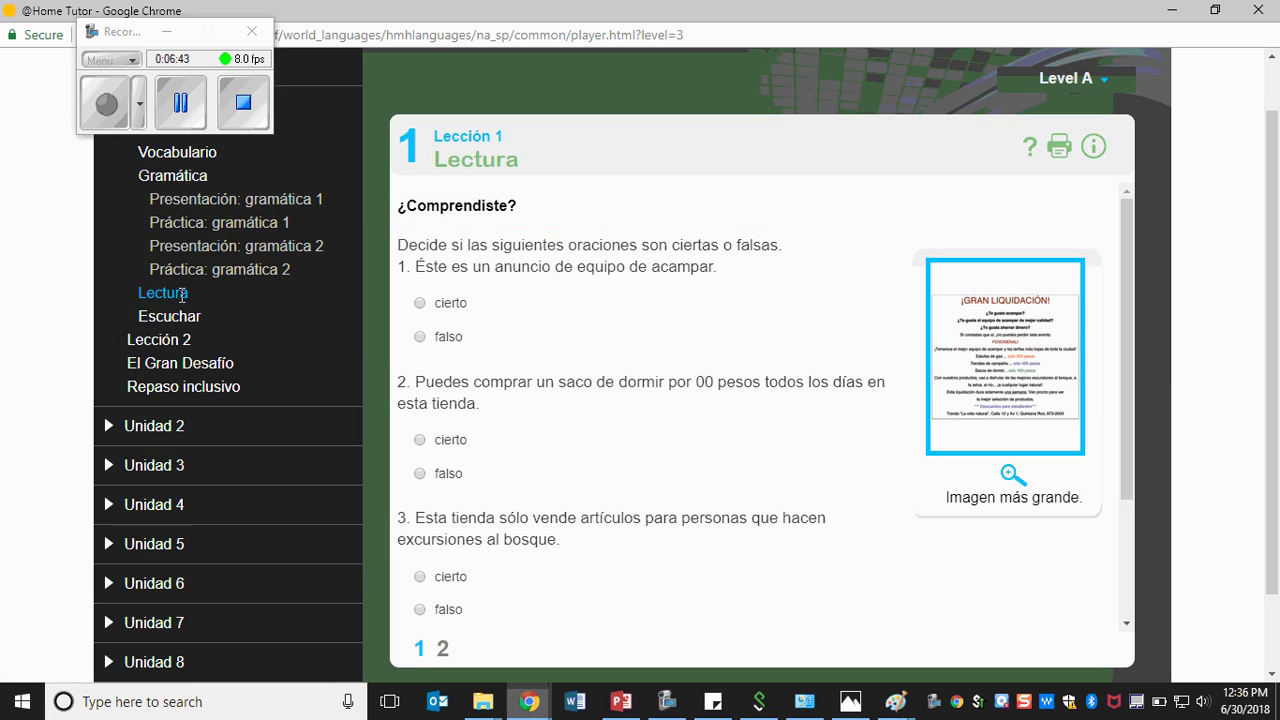
{"action": "left_click", "coordinate": [179, 316]}
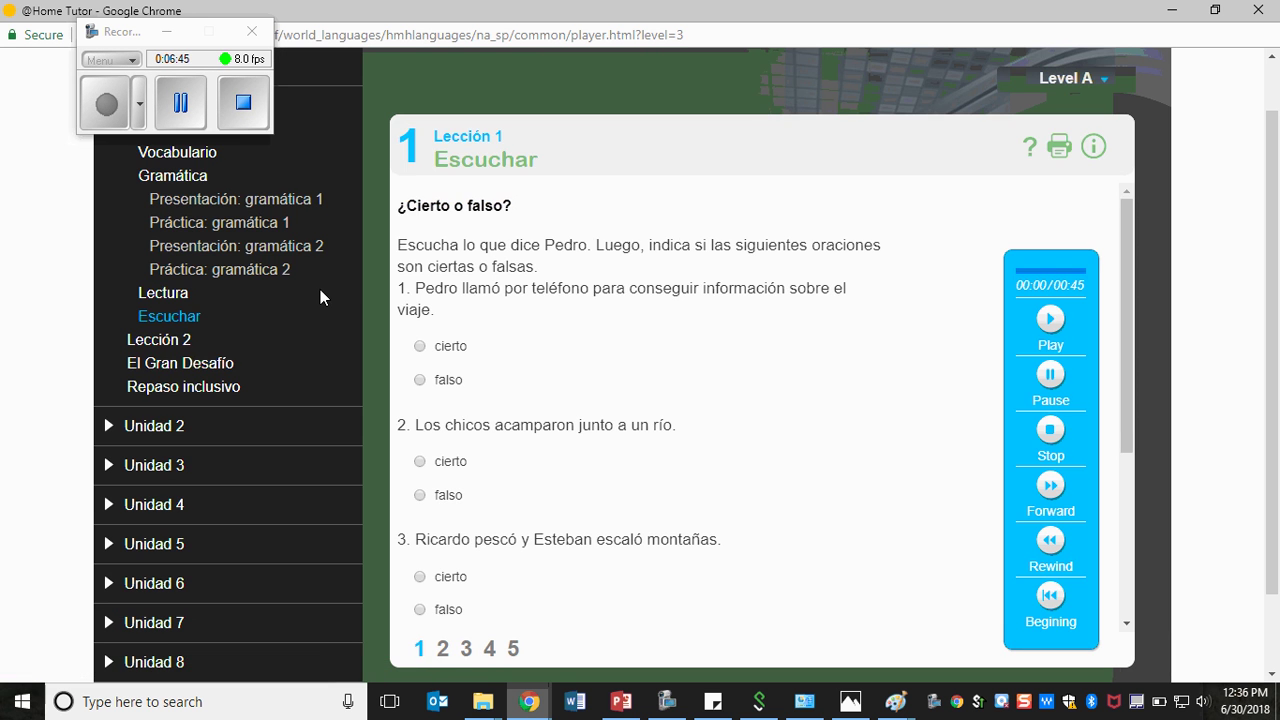